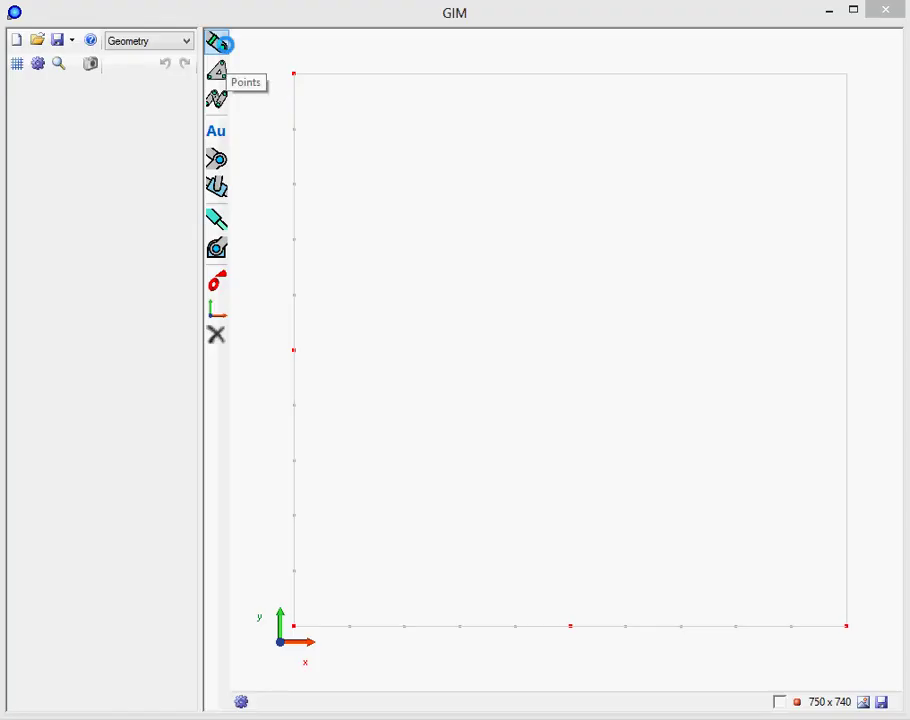
Drop free point nodes at the lower-left, upper-right and lower-right of the canvas
{"action": "left_click", "coordinate": [221, 43]}
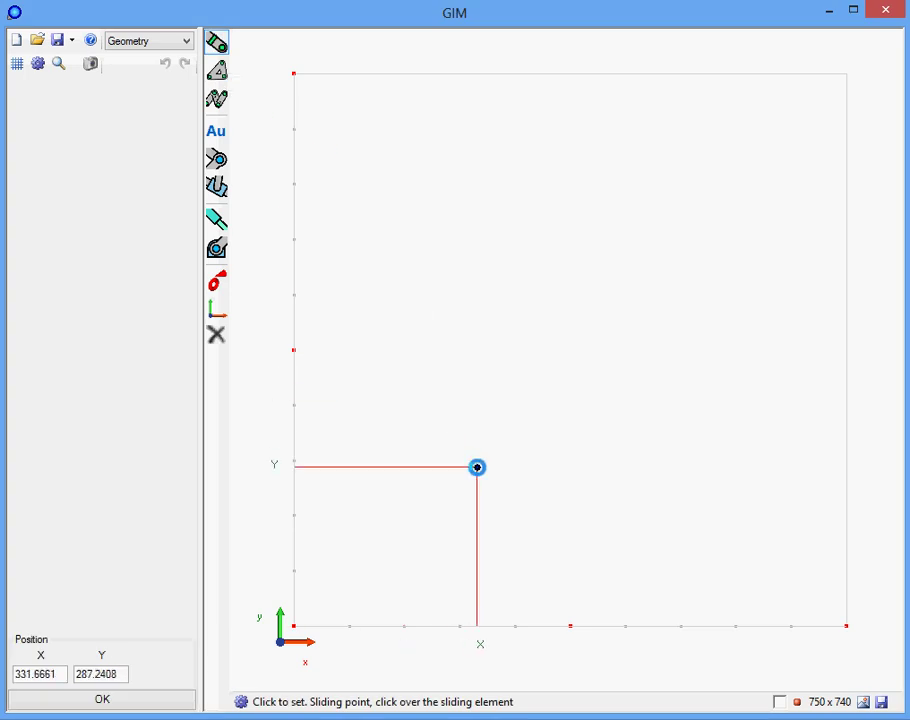
{"action": "left_click", "coordinate": [477, 467]}
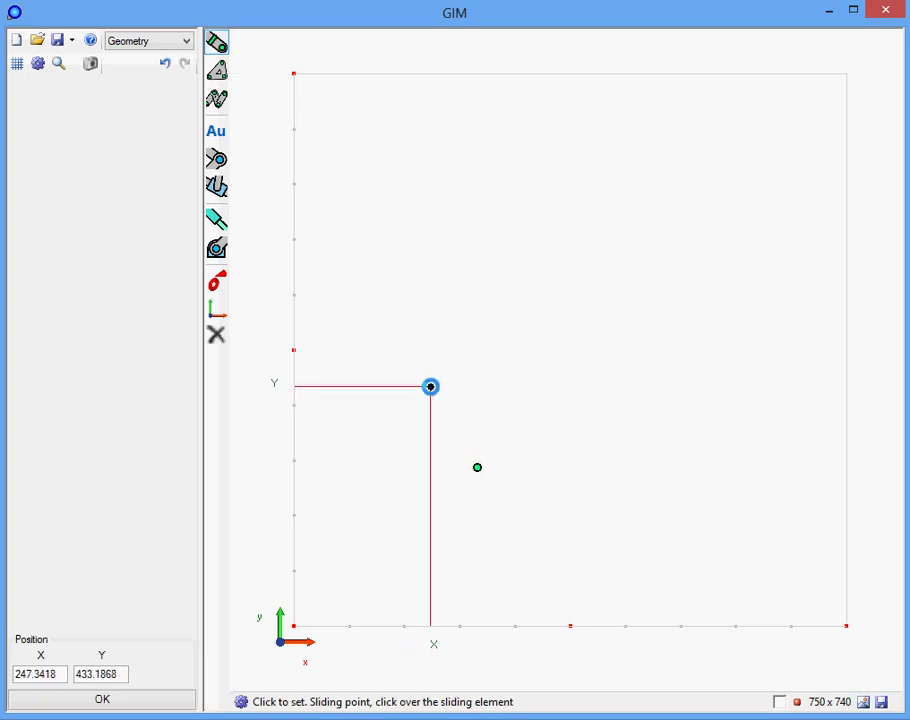
{"action": "left_click", "coordinate": [619, 298]}
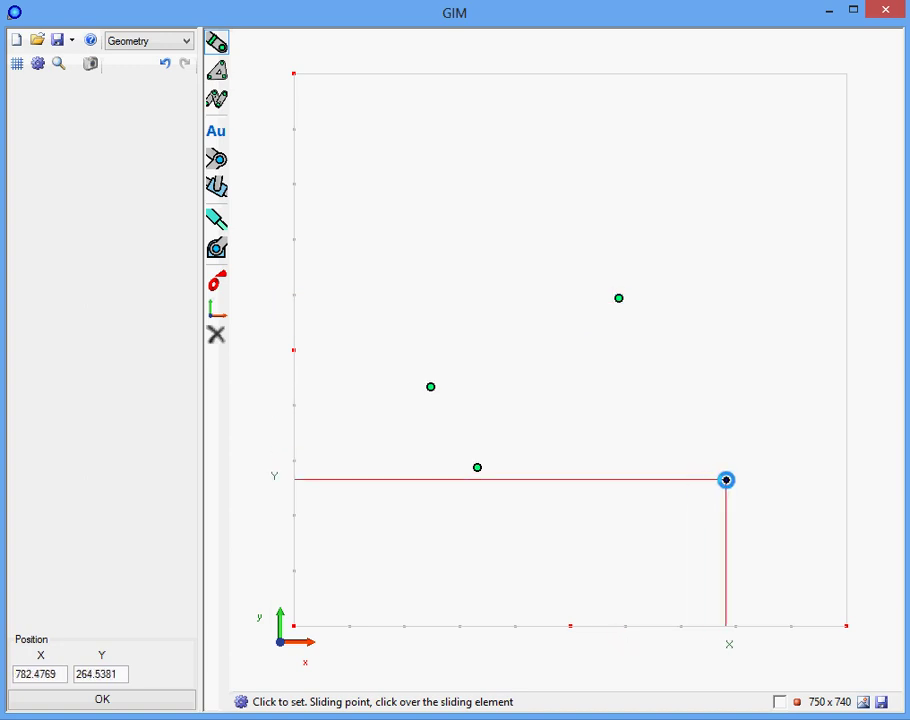
{"action": "left_click", "coordinate": [726, 480]}
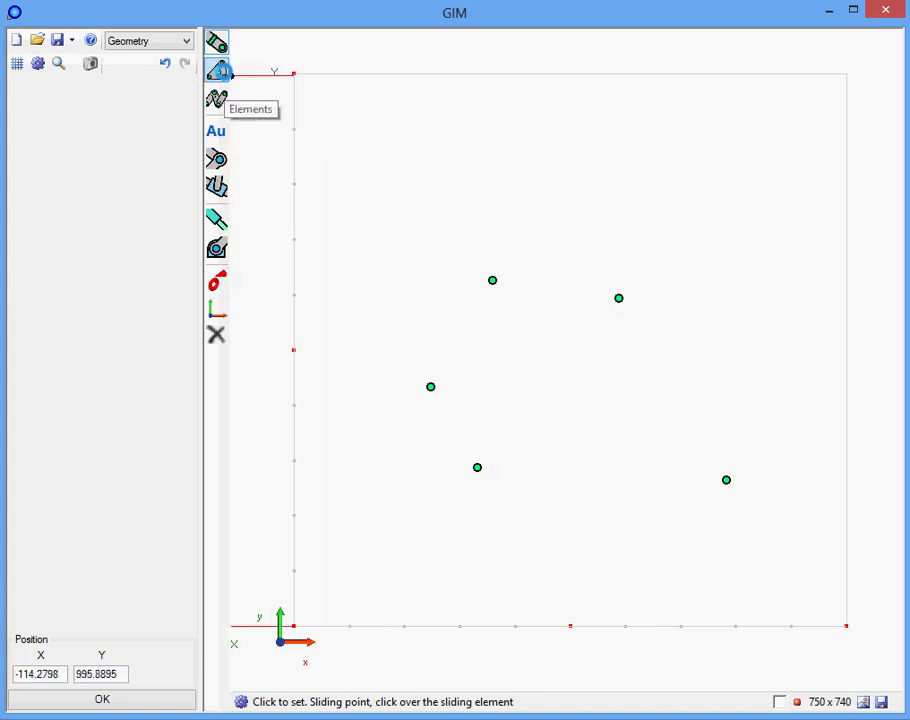
Draw the left bar and the right bar between their bottom and upper nodes
{"action": "left_click", "coordinate": [217, 70]}
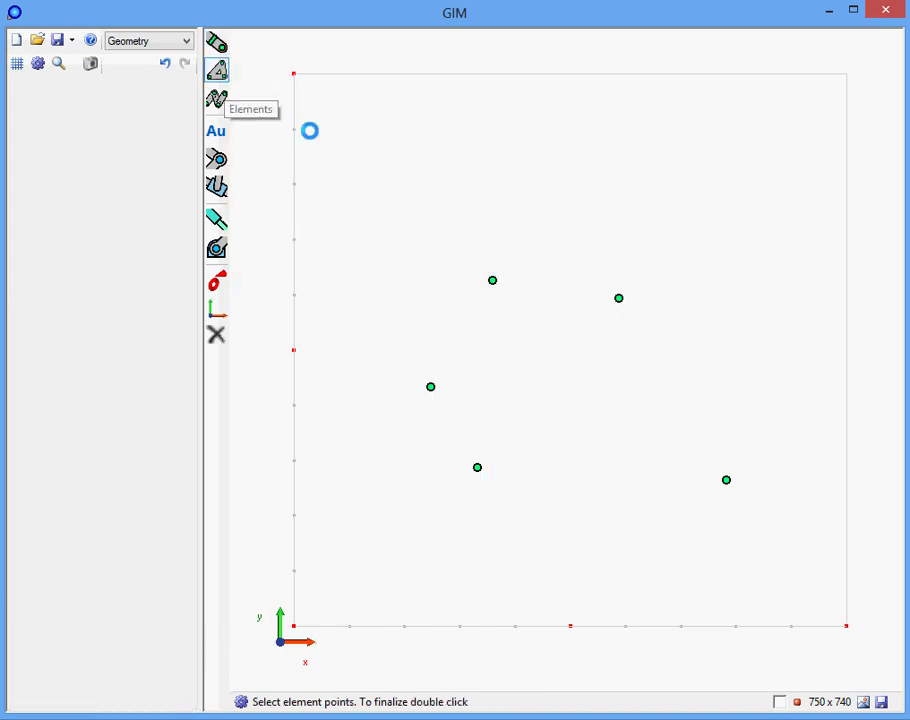
{"action": "left_click", "coordinate": [476, 468]}
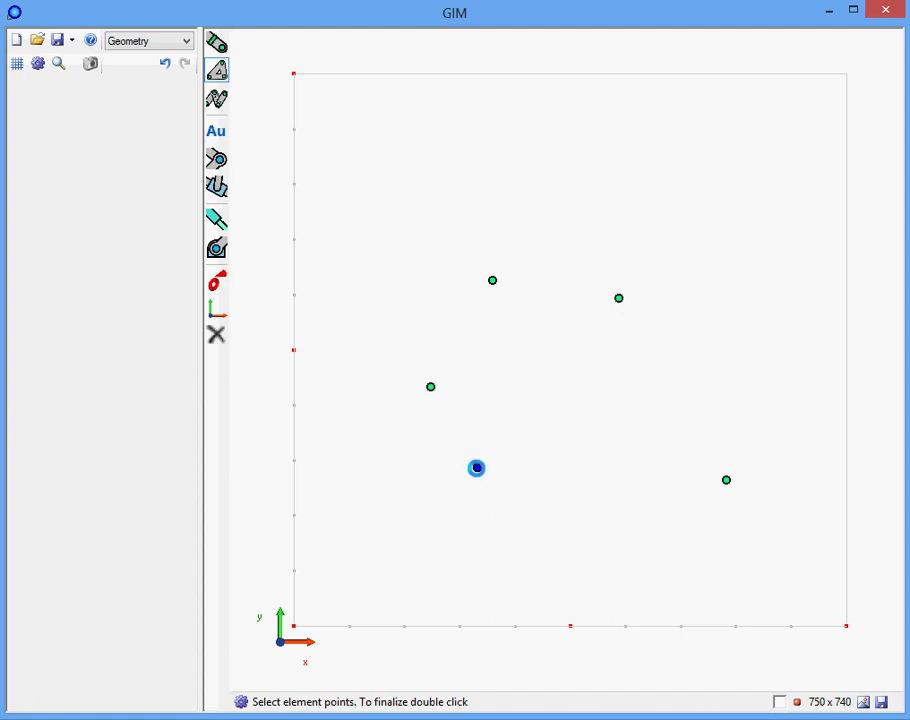
{"action": "left_click", "coordinate": [431, 387]}
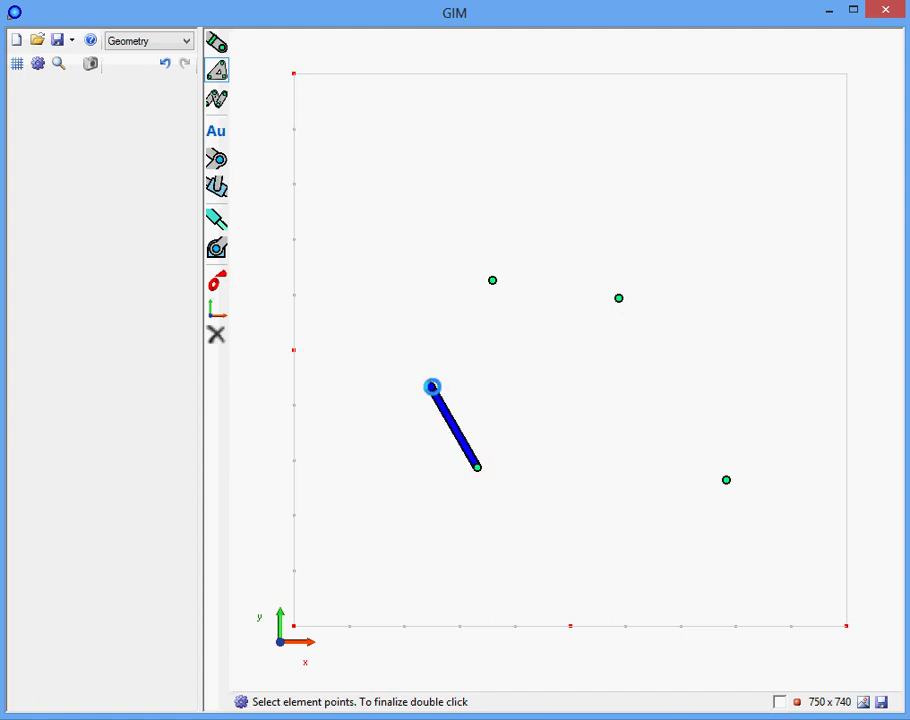
{"action": "double_click", "coordinate": [431, 387]}
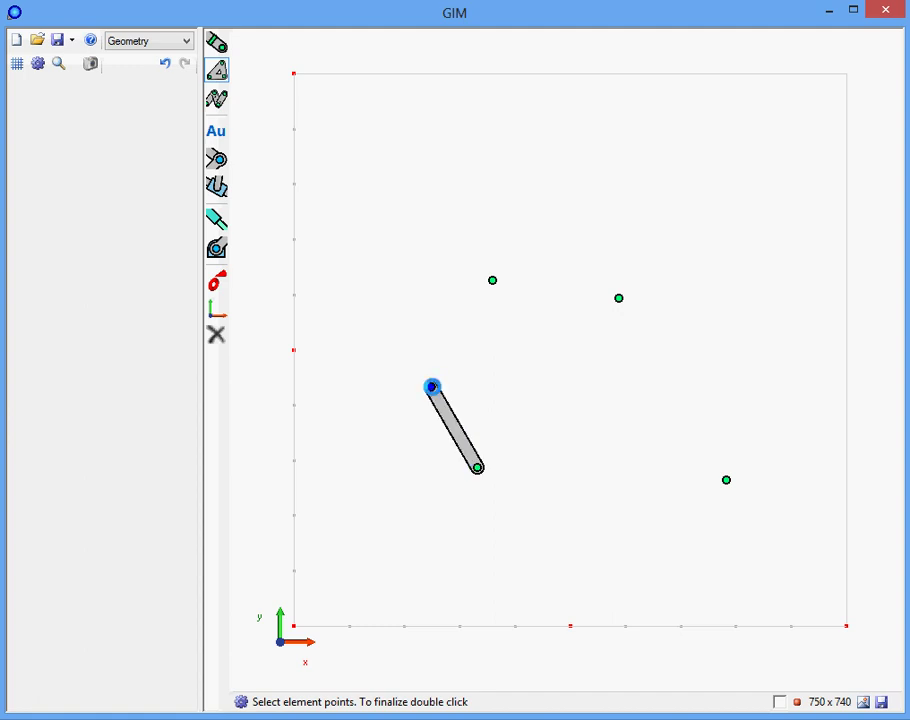
{"action": "left_click", "coordinate": [727, 481]}
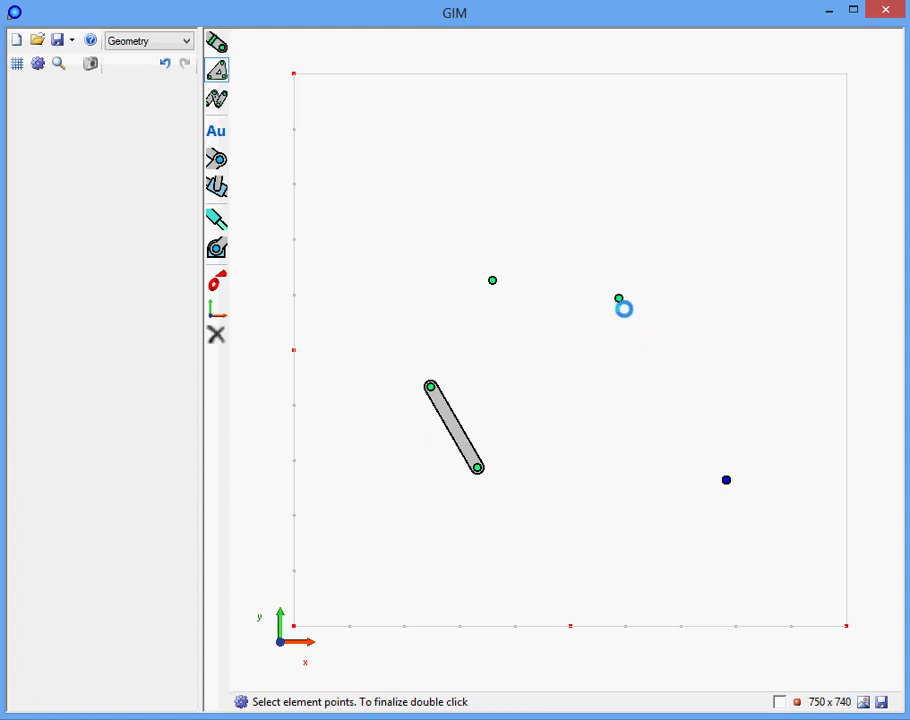
{"action": "left_click", "coordinate": [620, 297]}
{"action": "double_click", "coordinate": [620, 297]}
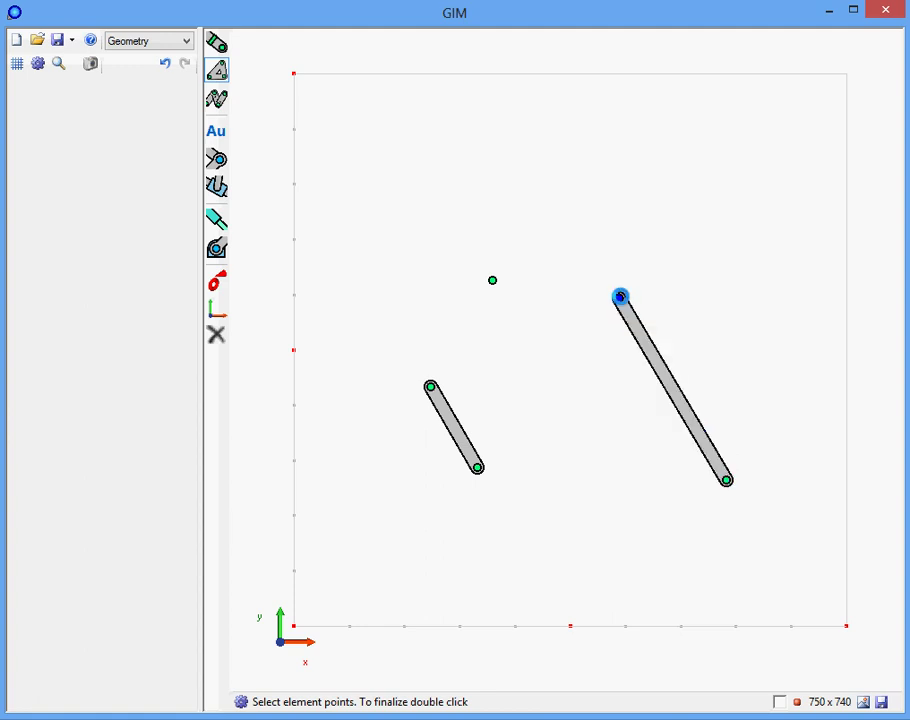
Create a triangular coupler linking the left, upper-right and top nodes
{"action": "left_click", "coordinate": [430, 387]}
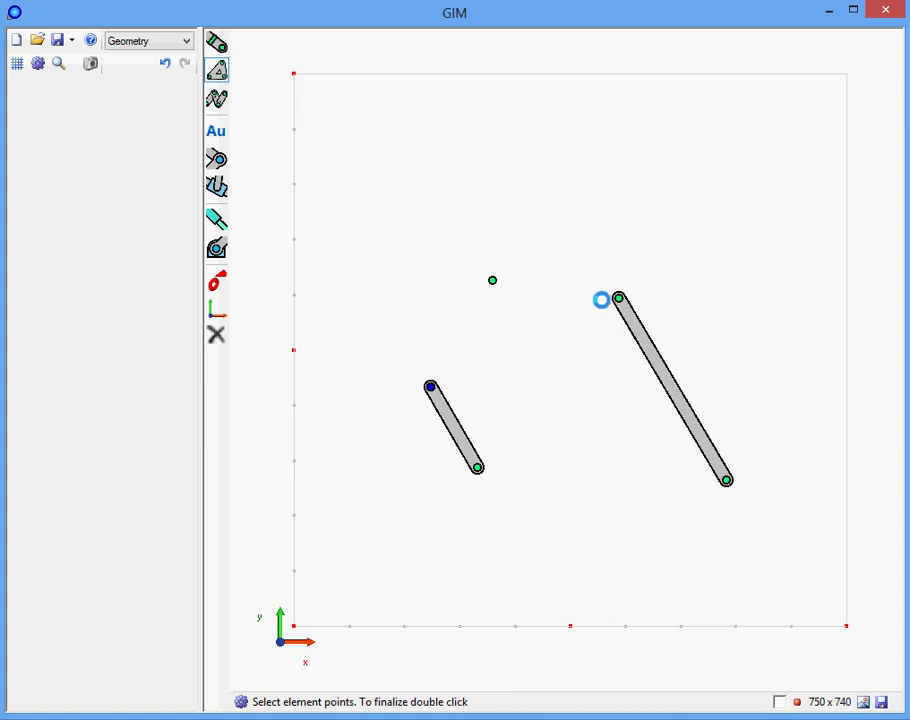
{"action": "left_click", "coordinate": [620, 297]}
{"action": "left_click", "coordinate": [493, 281]}
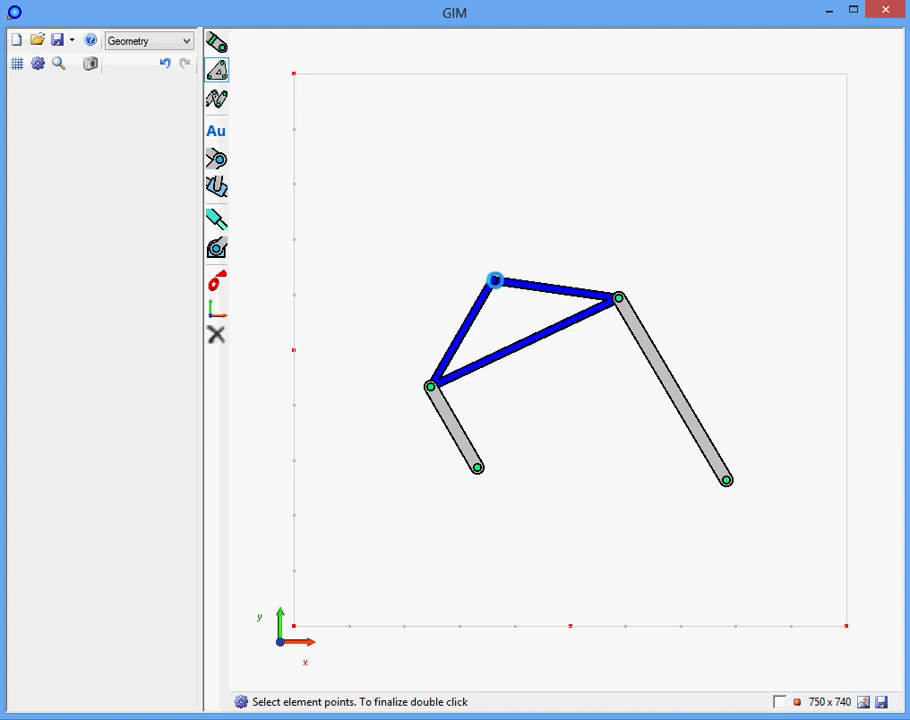
{"action": "double_click", "coordinate": [493, 281]}
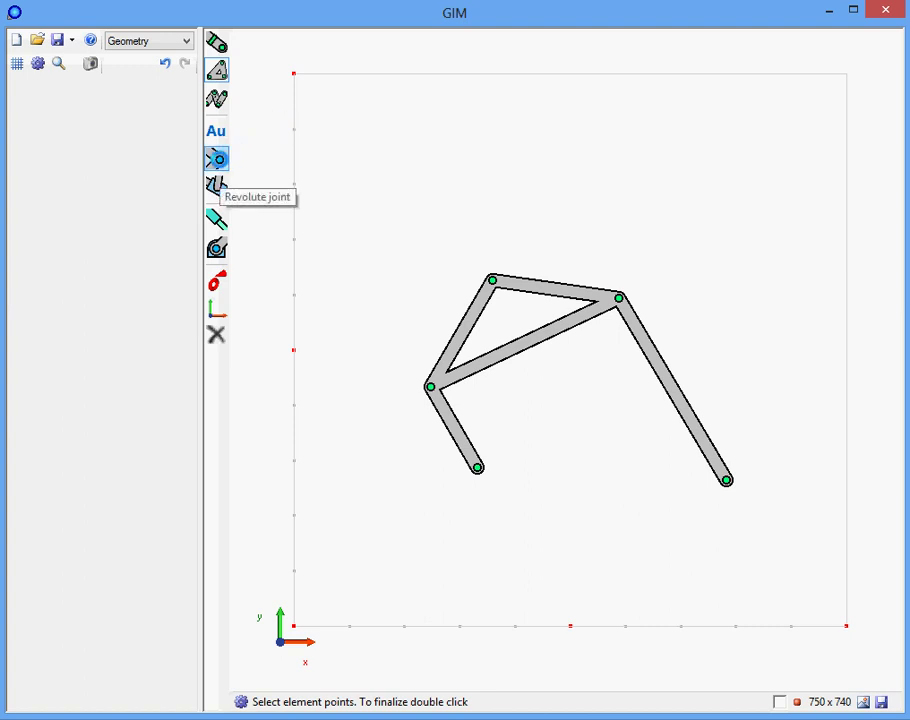
Add revolute joints at both coupler-to-bar nodes and ground the two bottom pivots
{"action": "left_click", "coordinate": [215, 186]}
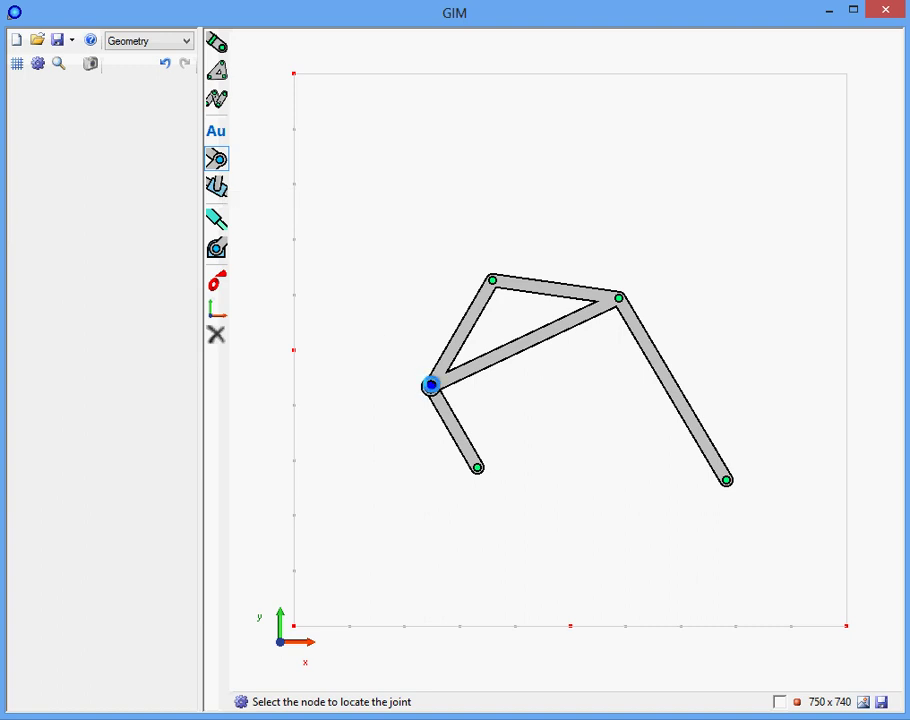
{"action": "left_click", "coordinate": [430, 385]}
{"action": "left_click", "coordinate": [619, 297]}
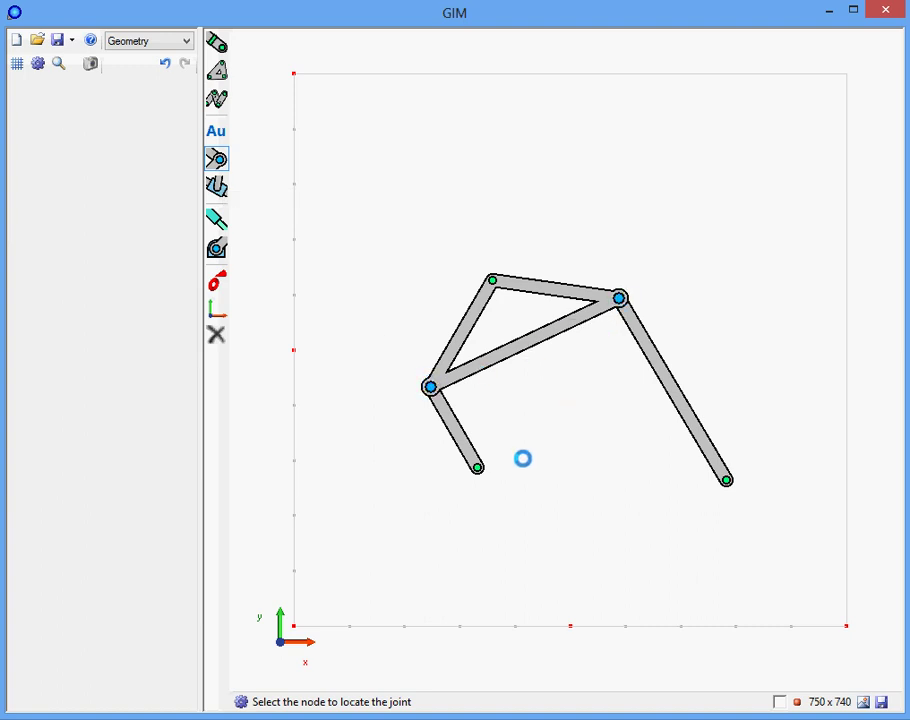
{"action": "left_click", "coordinate": [477, 467]}
{"action": "left_click", "coordinate": [726, 481]}
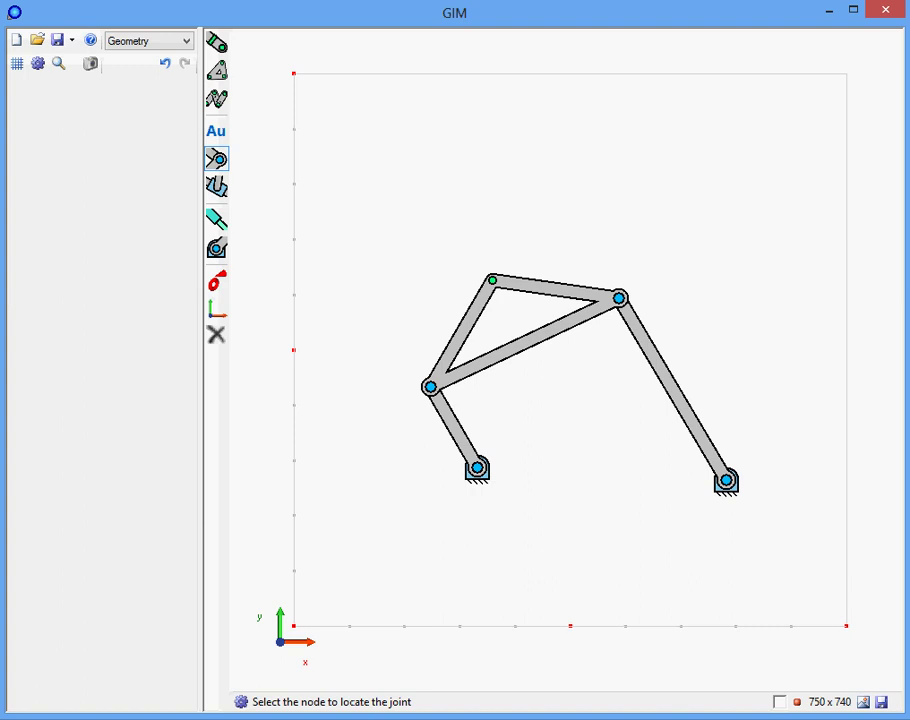
Modify the left coupler-to-bar node to exact position X 240, Y 420
{"action": "left_click", "coordinate": [221, 286]}
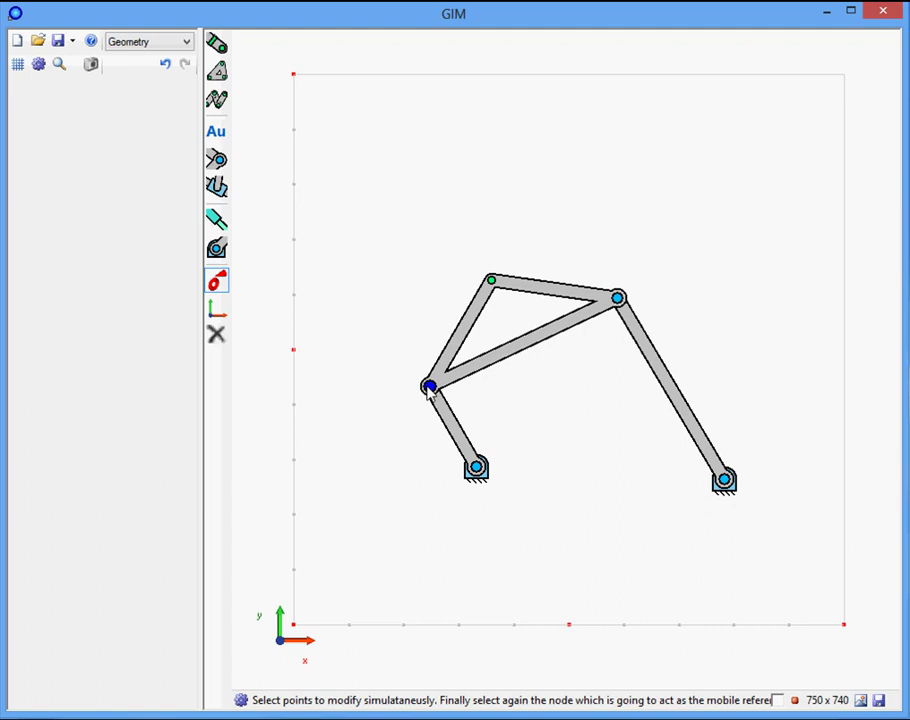
{"action": "left_click", "coordinate": [429, 388]}
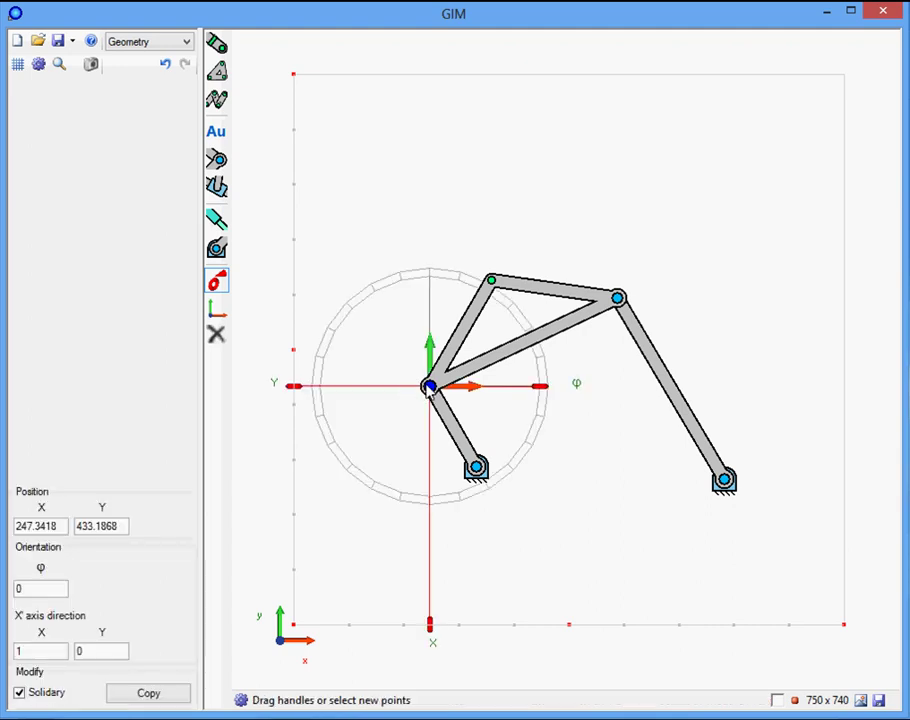
{"action": "mouse_move", "coordinate": [431, 390]}
{"action": "left_mouse_down"}
{"action": "mouse_move", "coordinate": [395, 393]}
{"action": "mouse_move", "coordinate": [391, 374]}
{"action": "mouse_move", "coordinate": [393, 392]}
{"action": "mouse_move", "coordinate": [443, 405]}
{"action": "mouse_move", "coordinate": [432, 404]}
{"action": "left_mouse_up"}
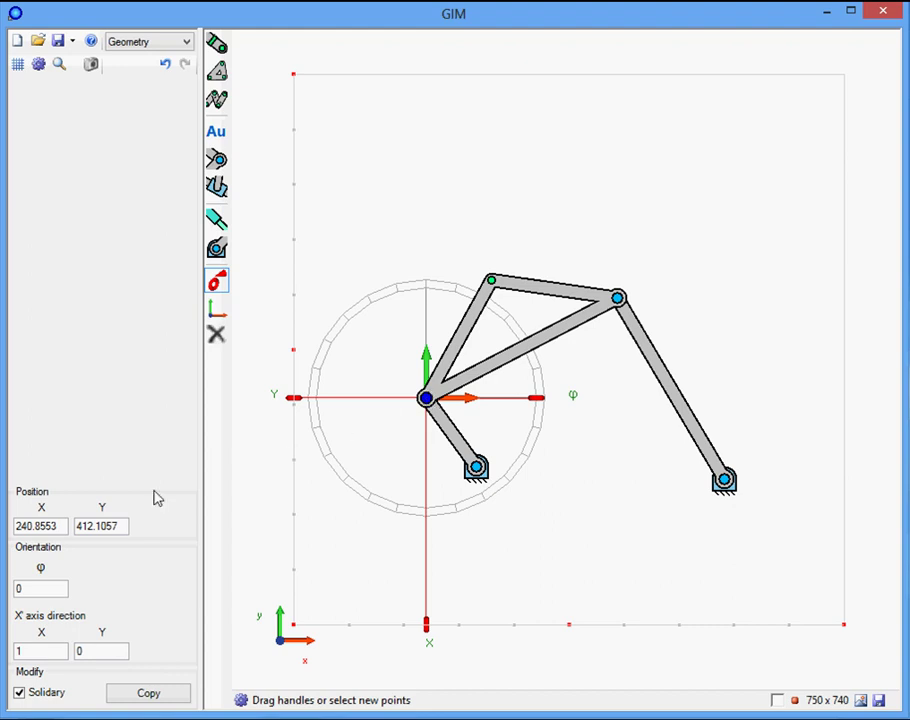
{"action": "left_click_drag", "start_coordinate": [58, 529], "coordinate": [1, 538]}
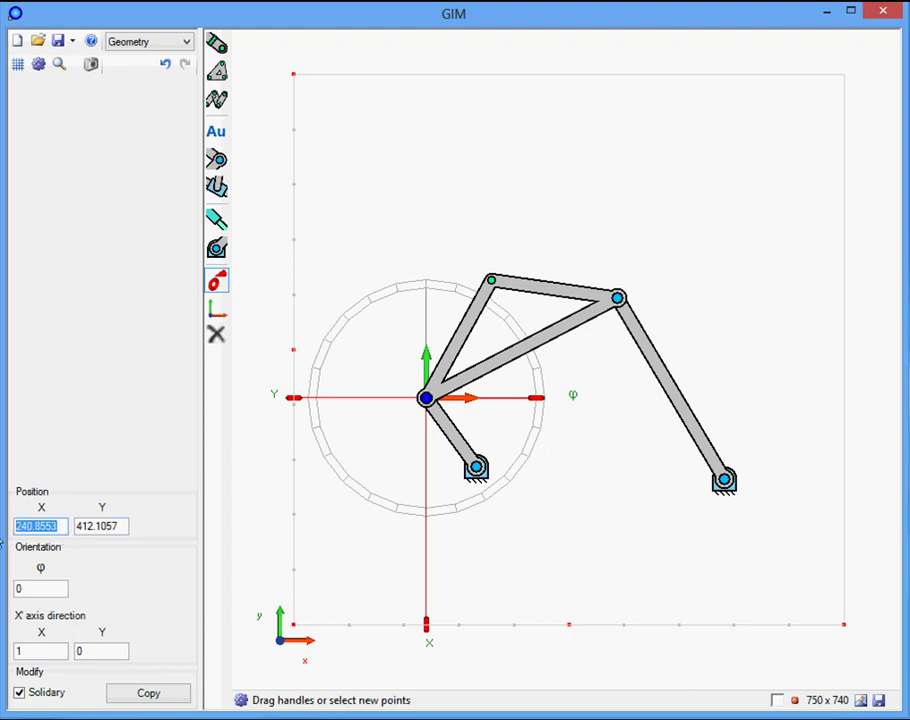
{"action": "type", "text": "240"}
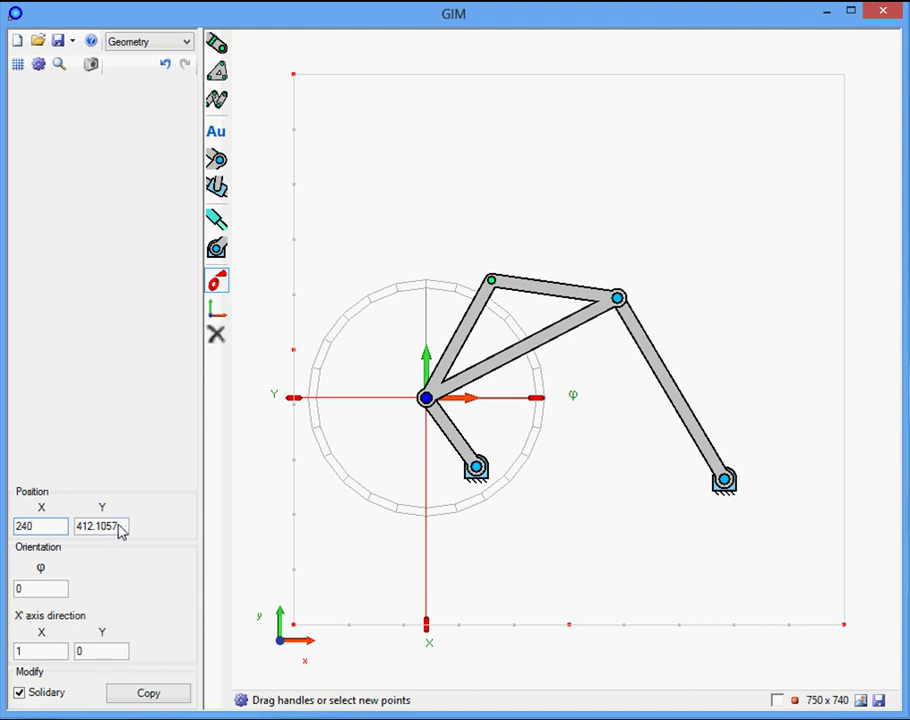
{"action": "left_click_drag", "start_coordinate": [122, 532], "coordinate": [73, 533]}
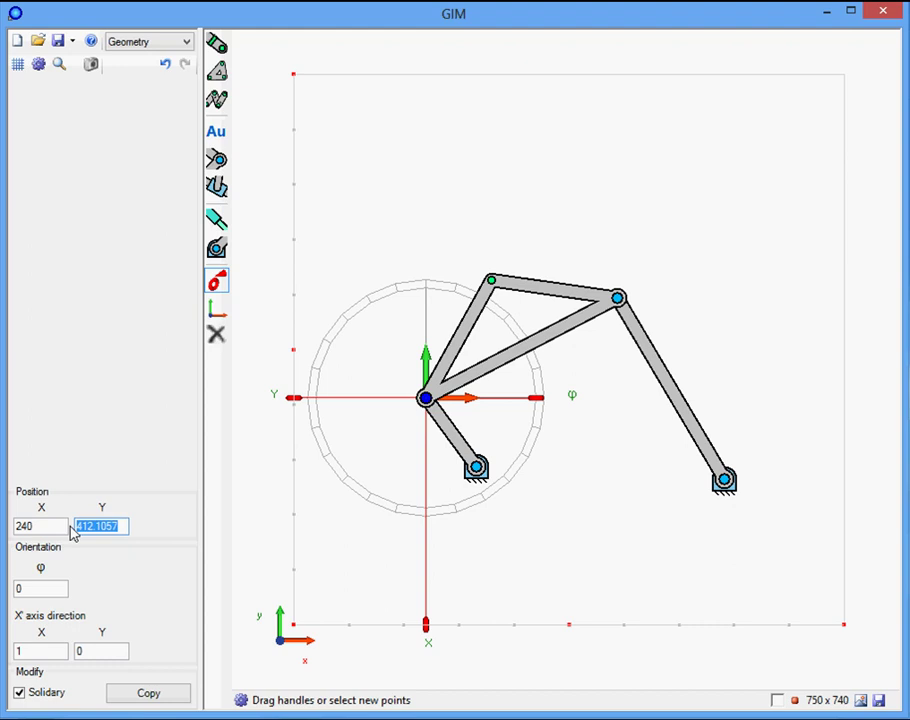
{"action": "type", "text": "420"}
{"action": "left_click", "coordinate": [330, 328]}
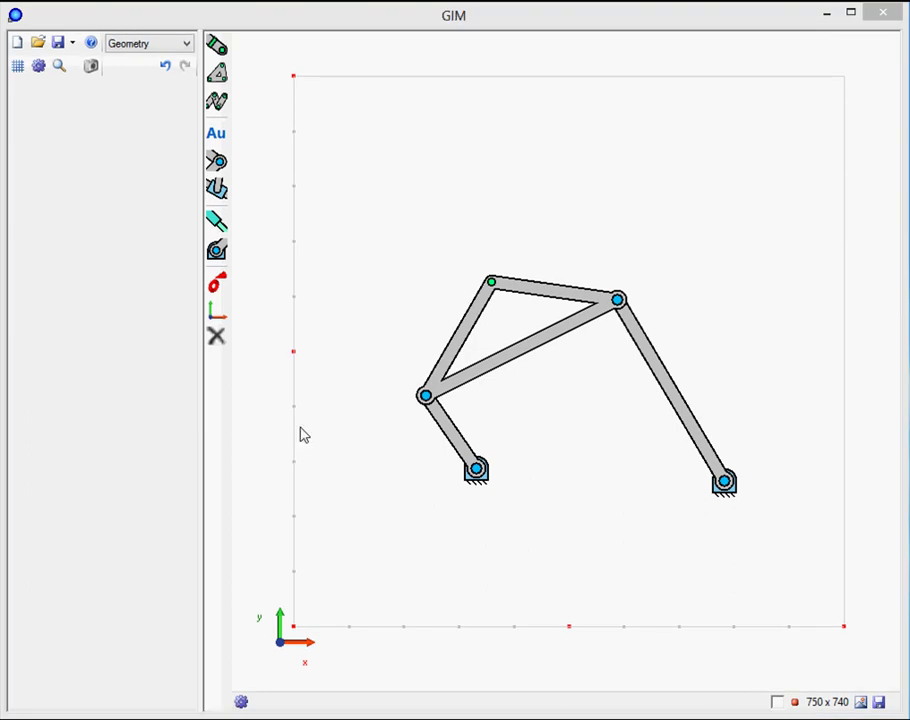
Choose Motion from the top-left mode dropdown
{"action": "left_click", "coordinate": [186, 45]}
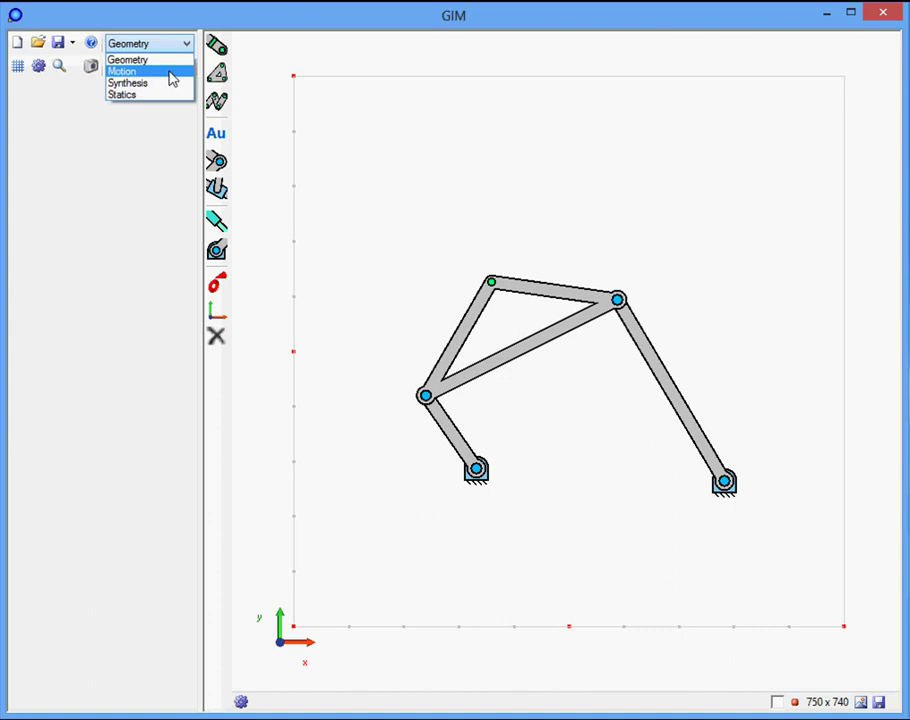
{"action": "left_click", "coordinate": [170, 72]}
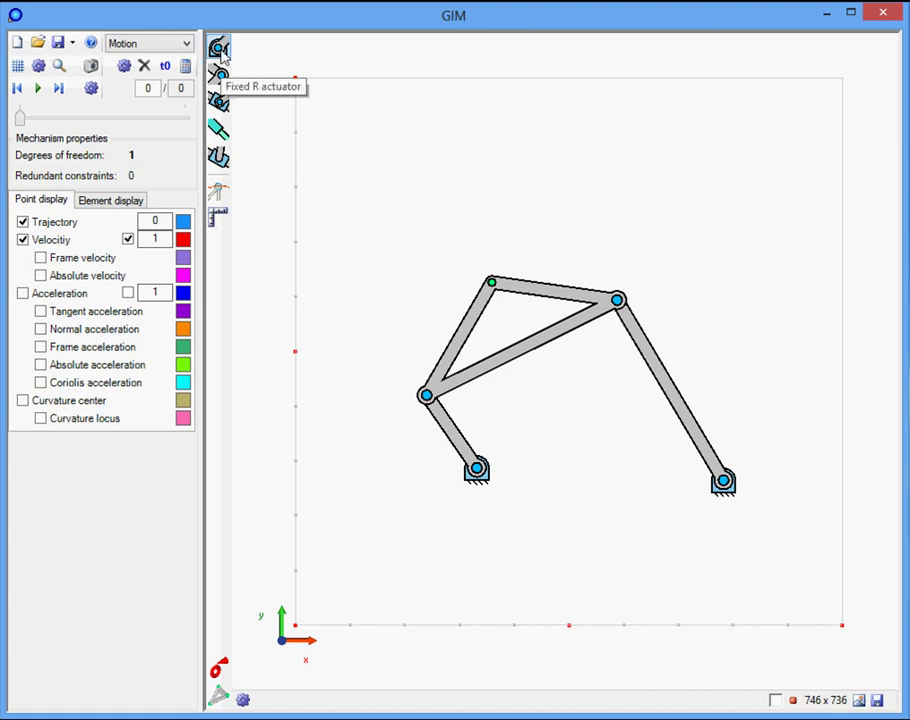
Put a Fixed R actuator (360° in 1 s) on the lower-left pivot and compute 100-step motion
{"action": "left_click", "coordinate": [219, 50]}
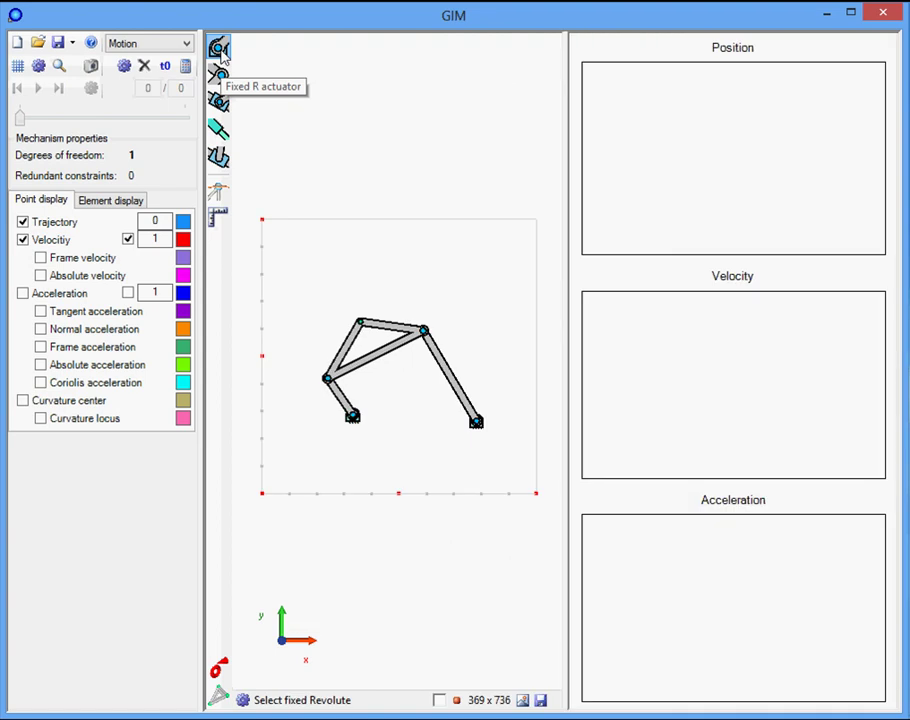
{"action": "left_click", "coordinate": [353, 419]}
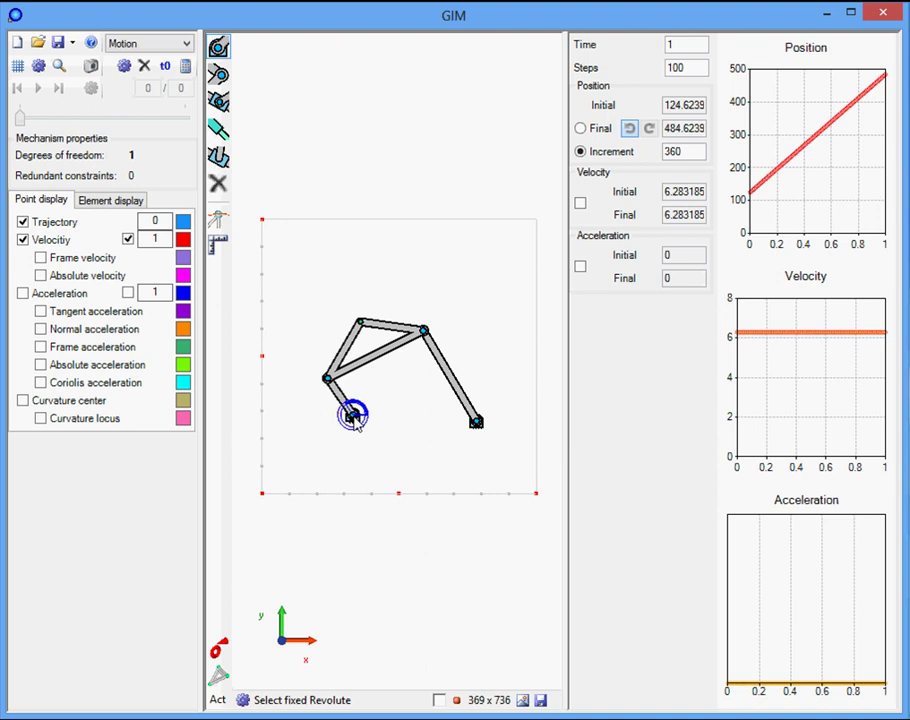
{"action": "left_click", "coordinate": [186, 67]}
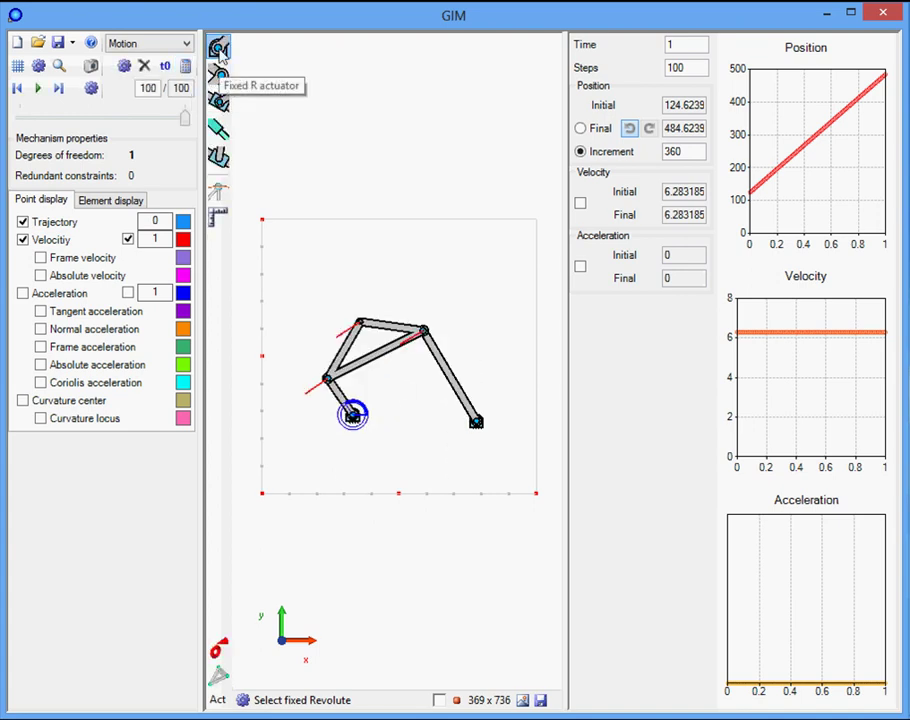
Close the actuator motion panel and its graphs
{"action": "left_click", "coordinate": [220, 50]}
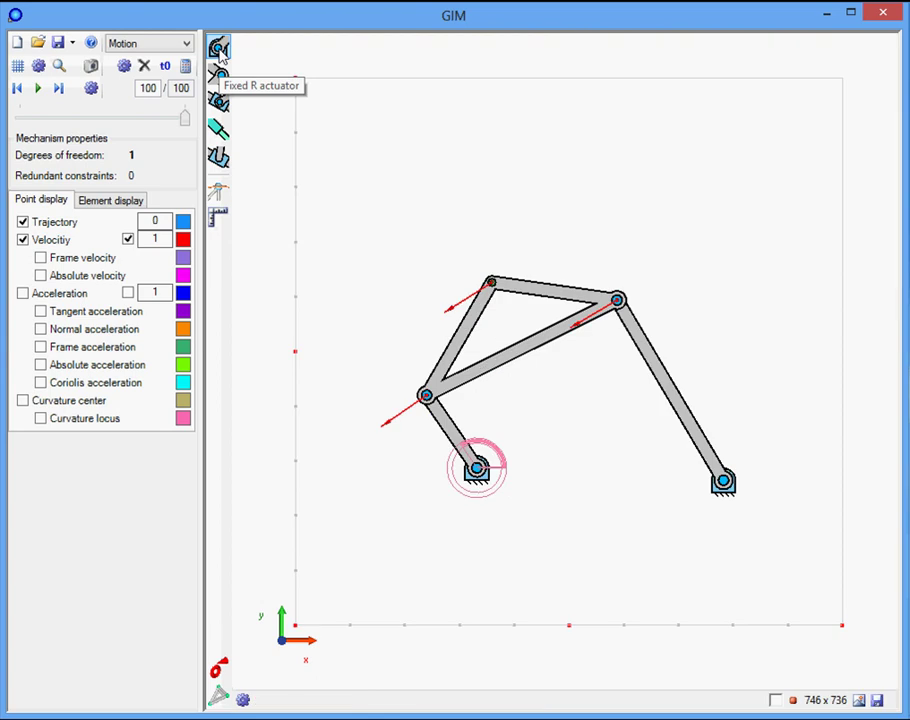
Play and pause the linkage animation, then drag the time slider back to step 0
{"action": "left_click", "coordinate": [39, 90]}
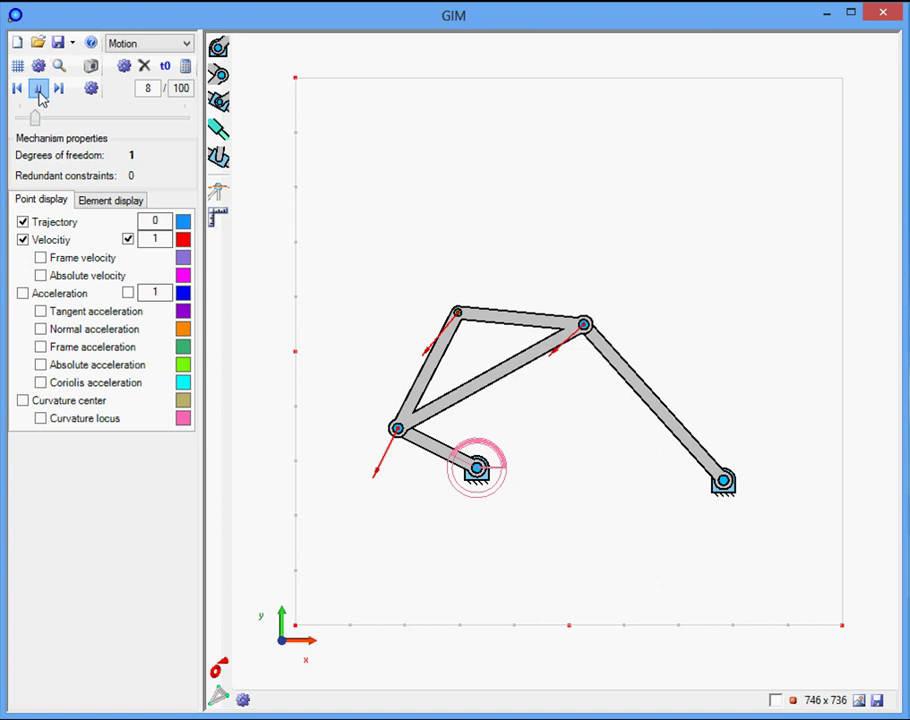
{"action": "left_click", "coordinate": [40, 92]}
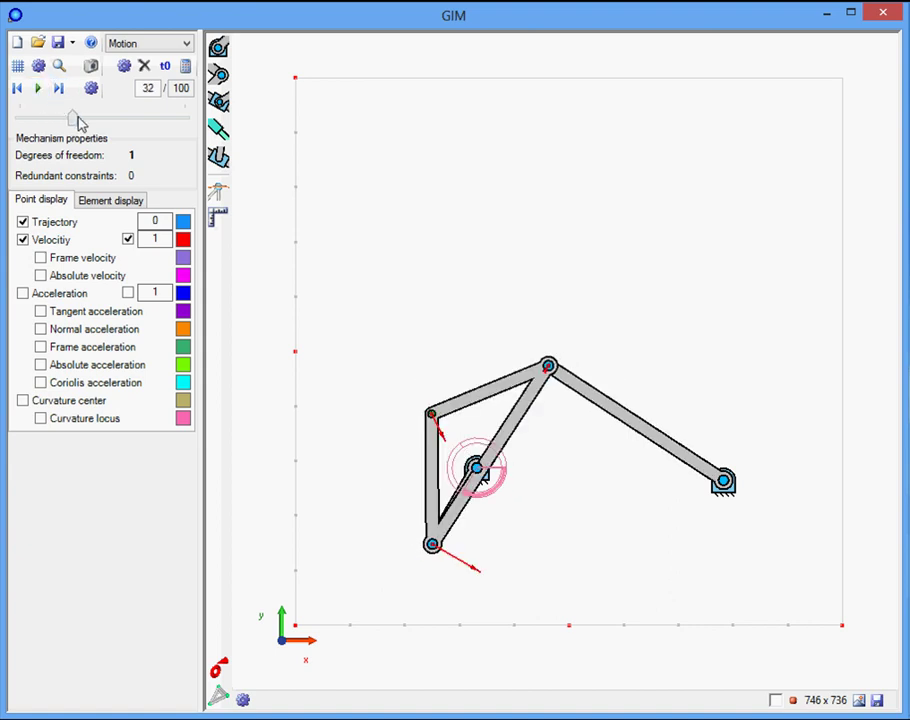
{"action": "left_click_drag", "start_coordinate": [76, 123], "coordinate": [17, 138]}
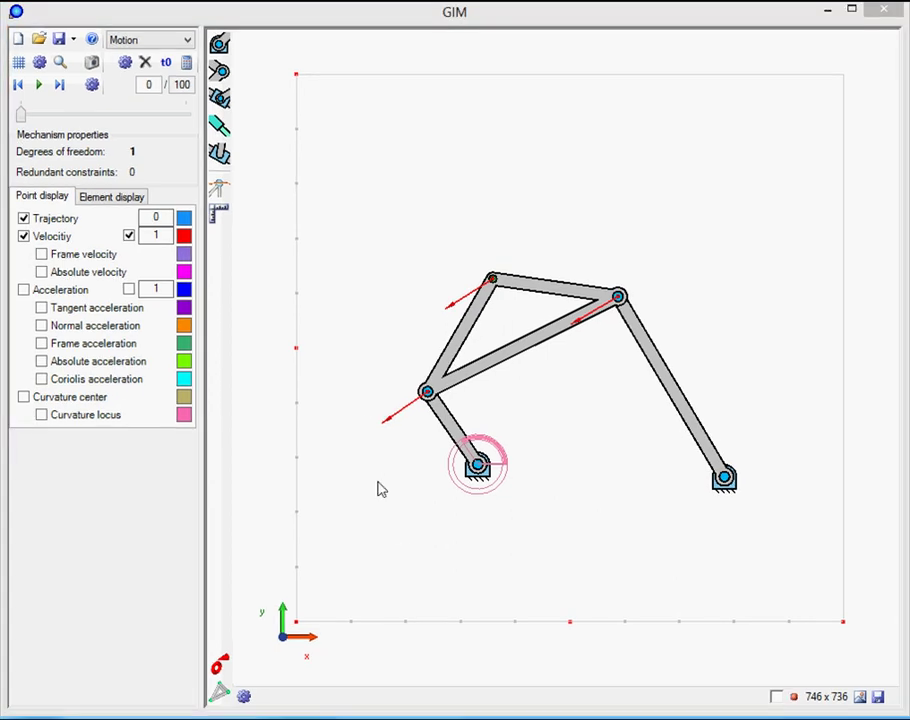
Show acceleration vectors and trace paths of the left, top and right moving joints
{"action": "left_click", "coordinate": [23, 290]}
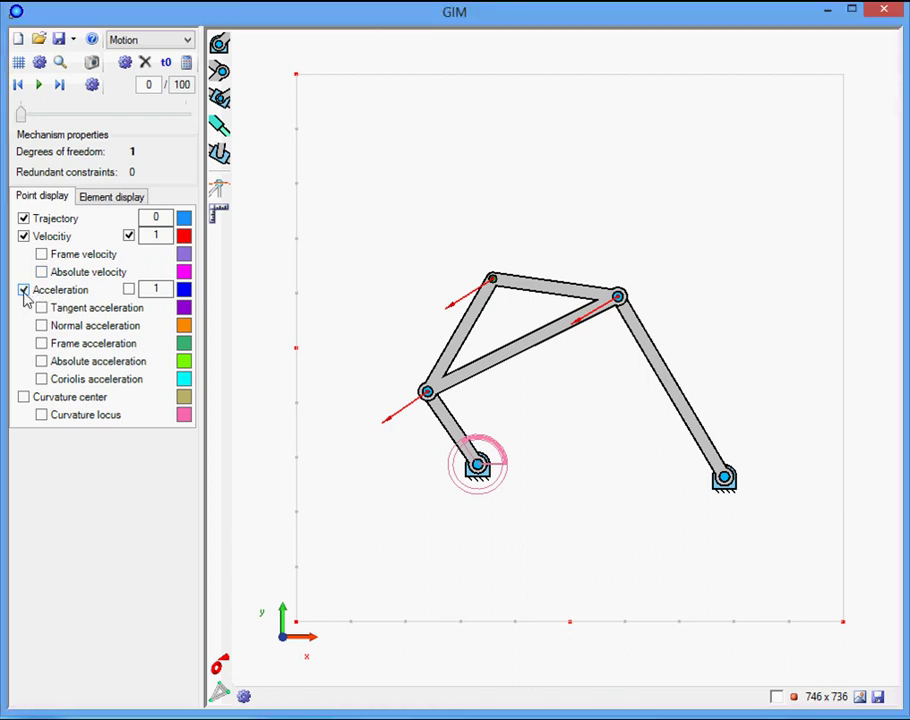
{"action": "left_click", "coordinate": [220, 190]}
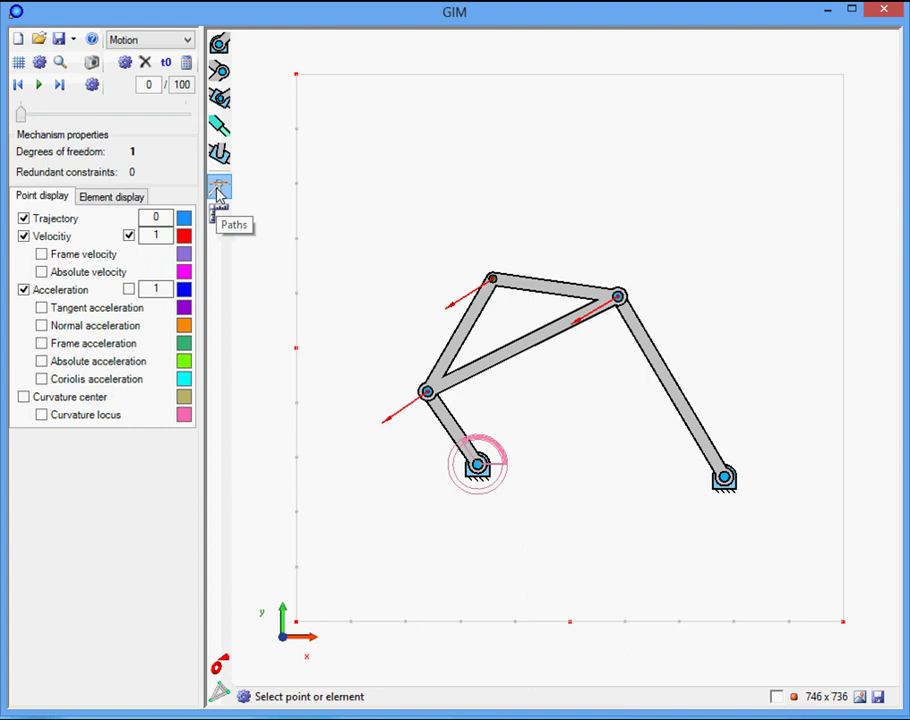
{"action": "left_click", "coordinate": [430, 395]}
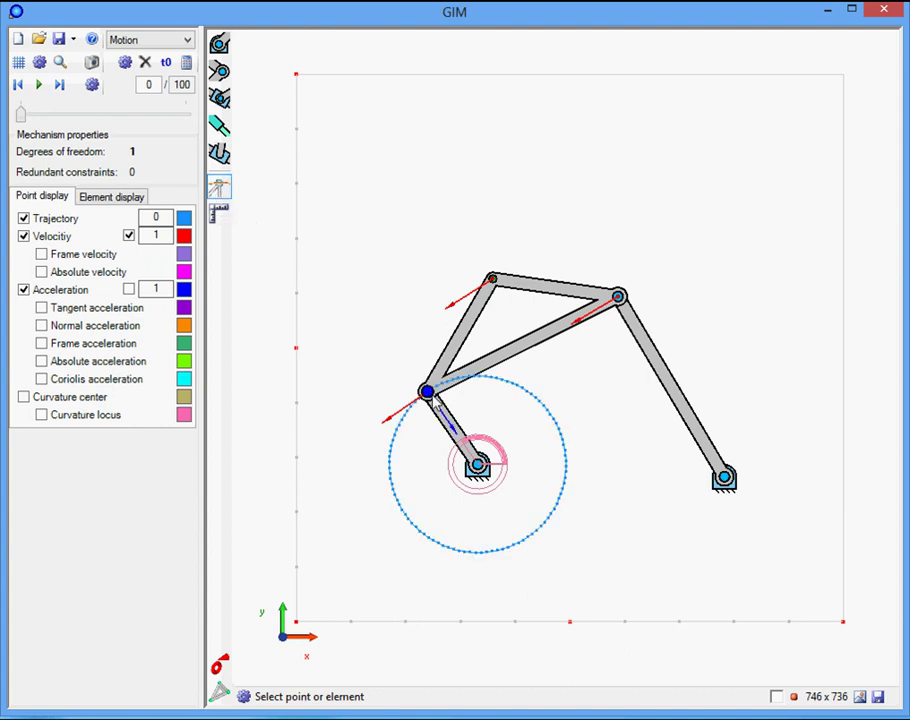
{"action": "left_click", "coordinate": [492, 279]}
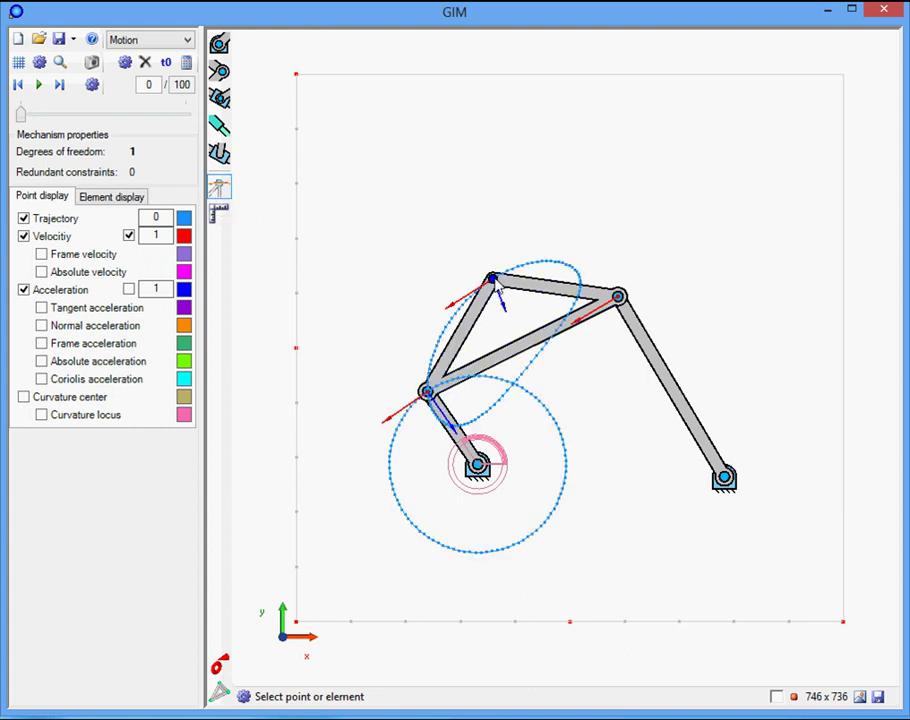
{"action": "left_click", "coordinate": [618, 297]}
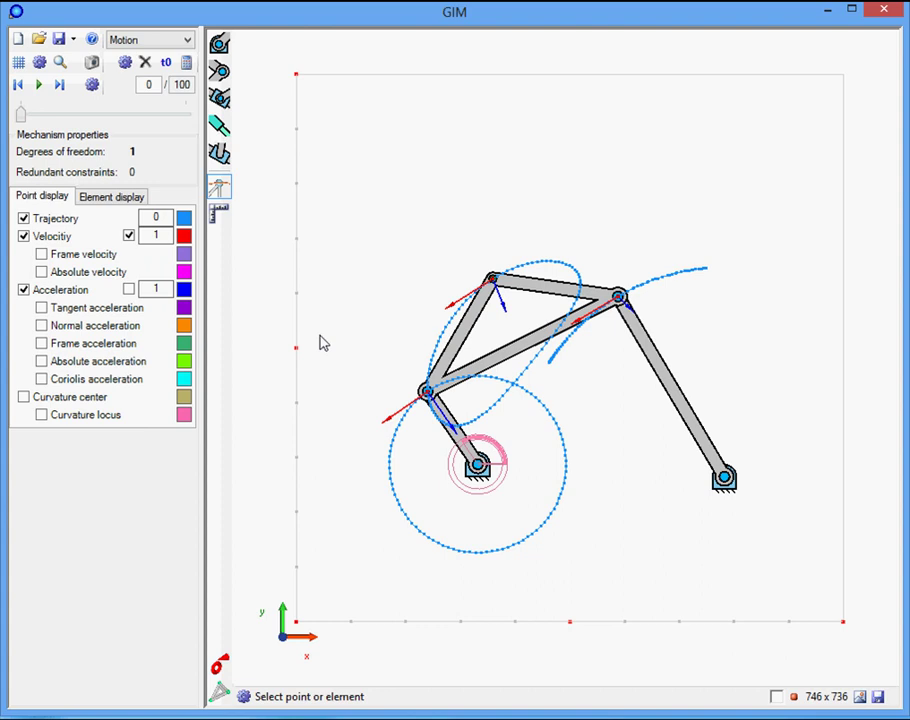
{"action": "left_click", "coordinate": [111, 197]}
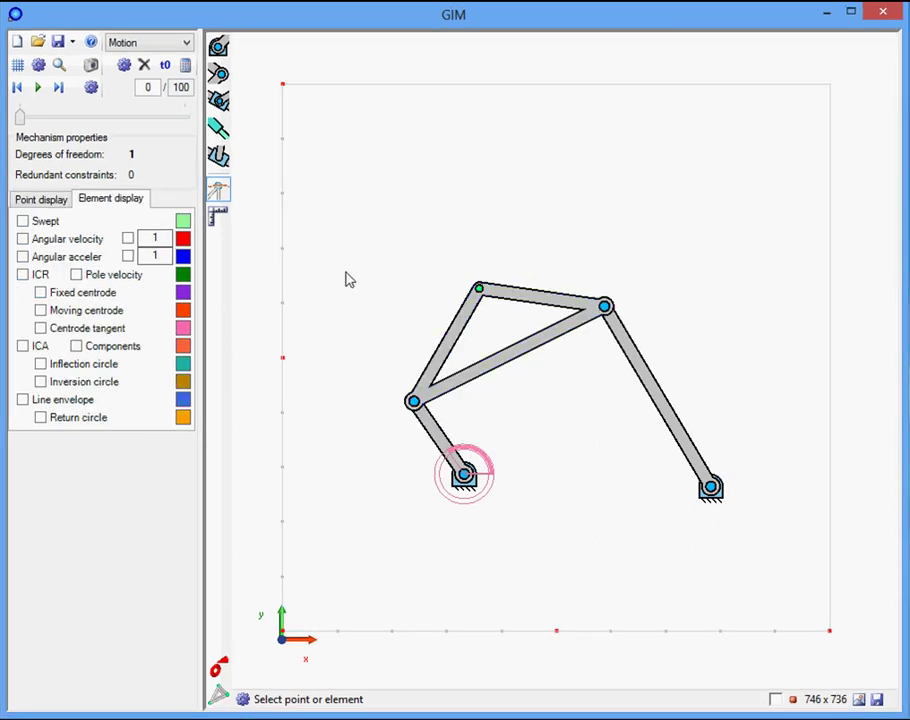
Enable Swept for the coupler, preview the animation, and rewind to frame 0
{"action": "left_click", "coordinate": [22, 221]}
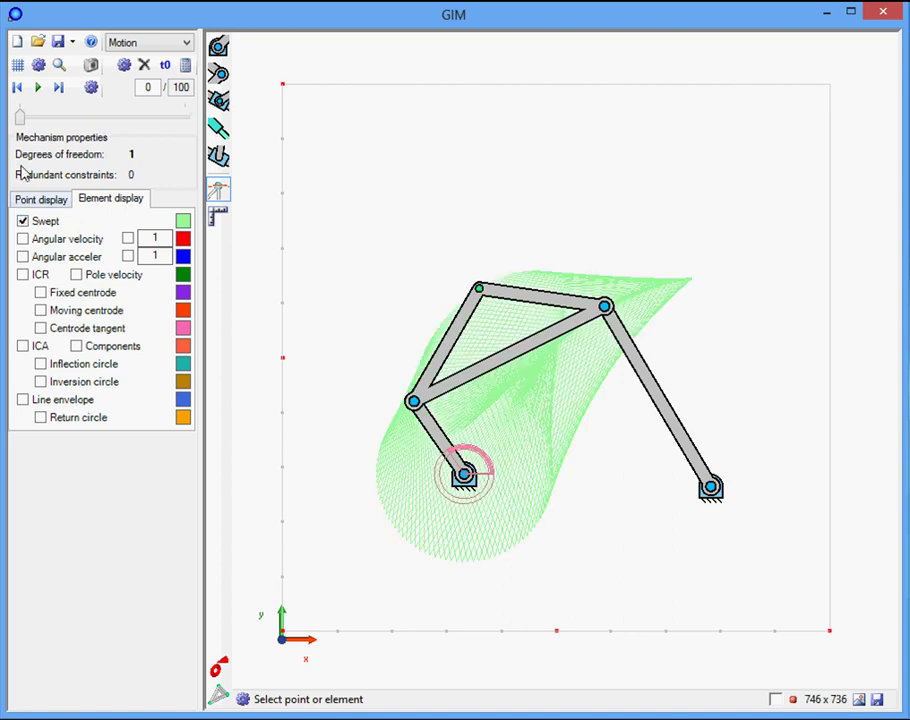
{"action": "left_click", "coordinate": [38, 88]}
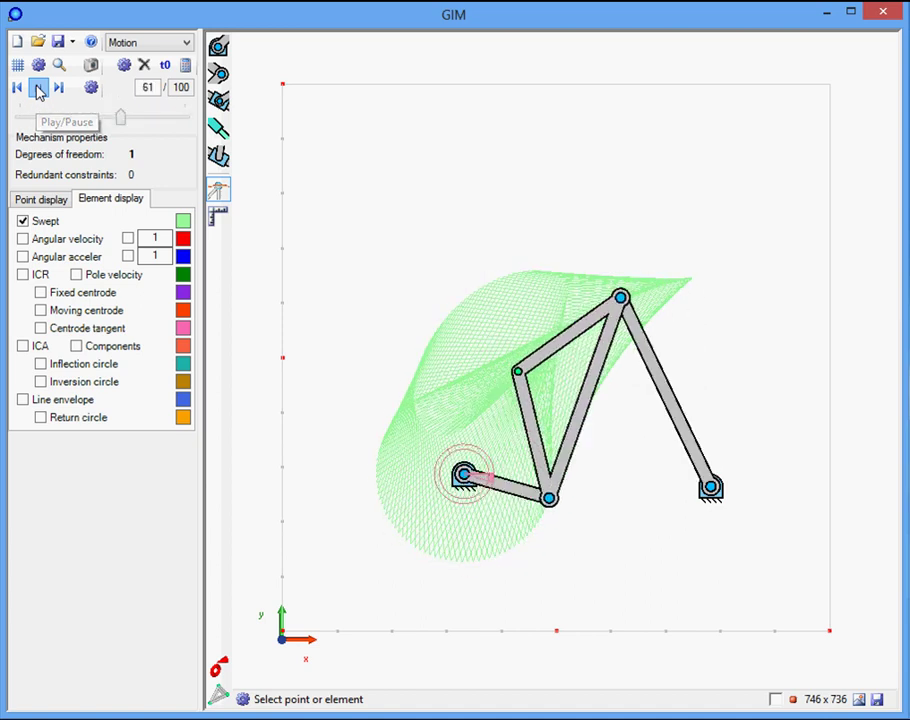
{"action": "left_click", "coordinate": [38, 88]}
{"action": "left_click", "coordinate": [16, 88]}
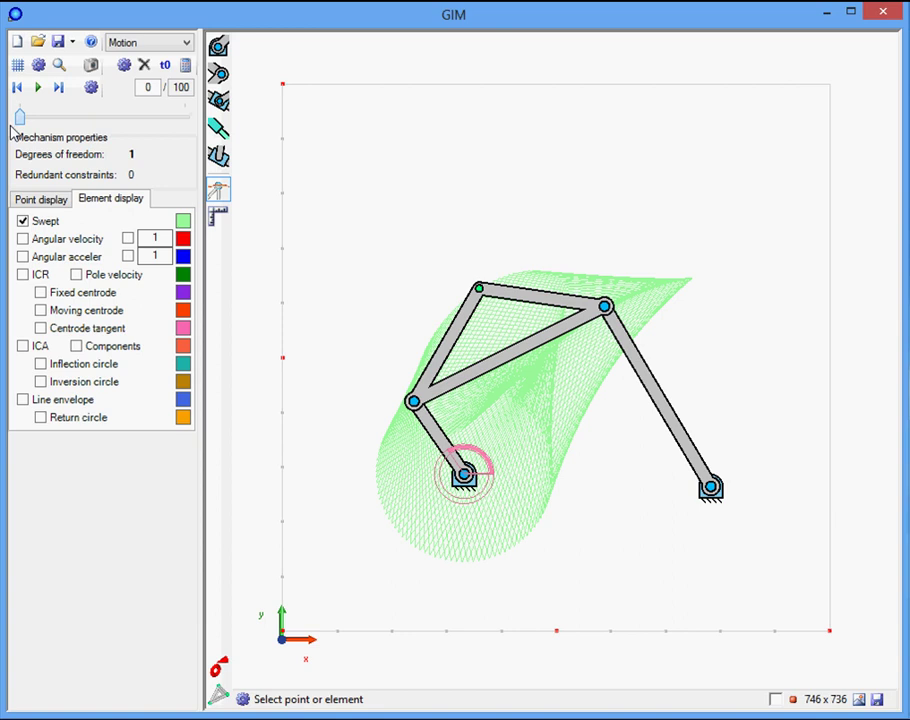
Set playback to 40 ms per step, play and pause, then hide the swept area
{"action": "left_click", "coordinate": [91, 88]}
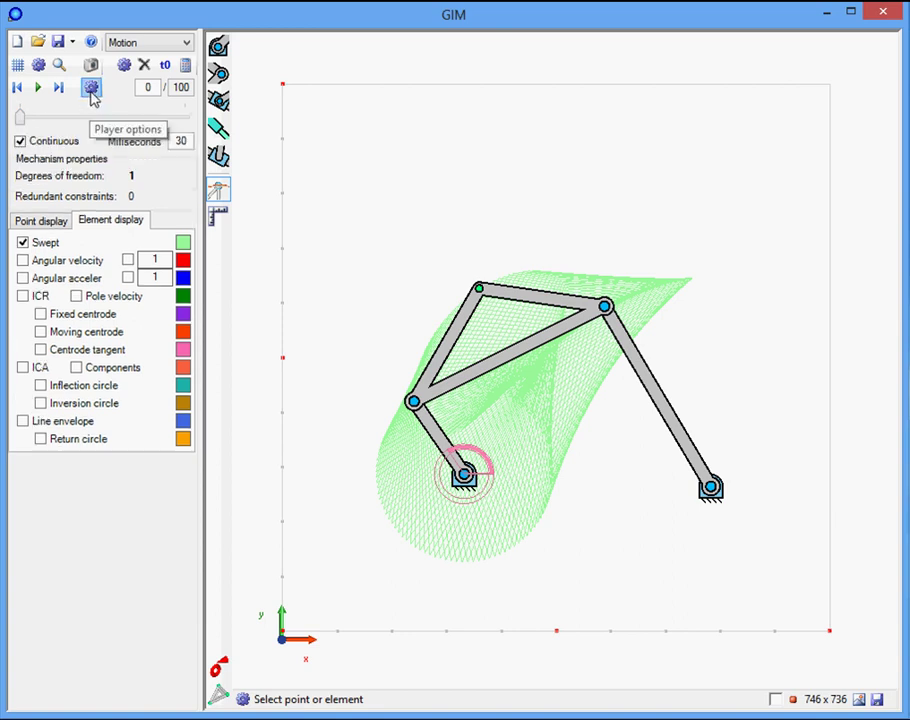
{"action": "double_click", "coordinate": [178, 144]}
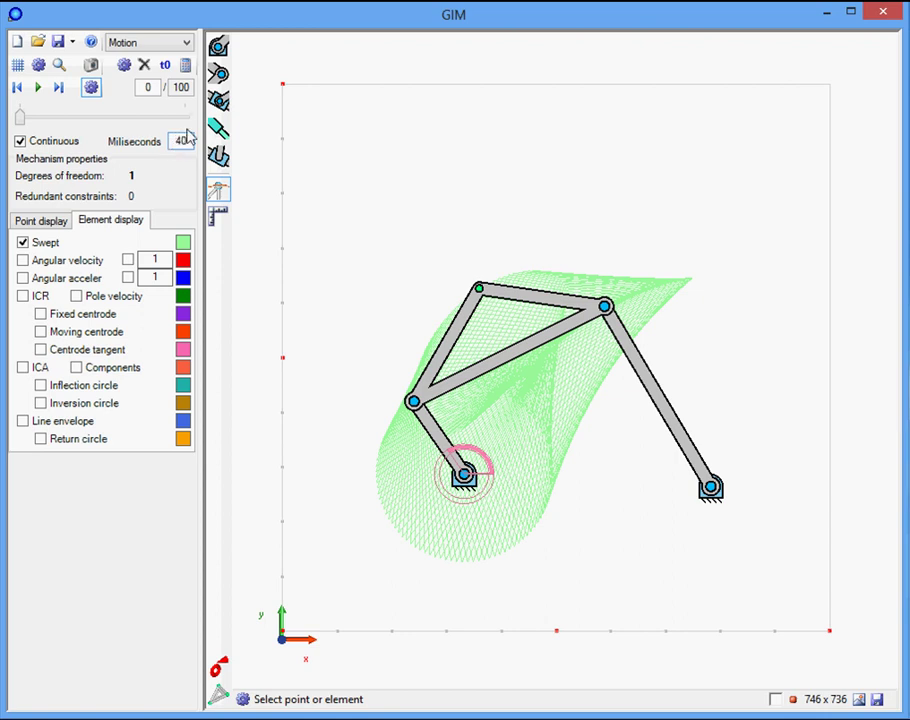
{"action": "left_click", "coordinate": [38, 88]}
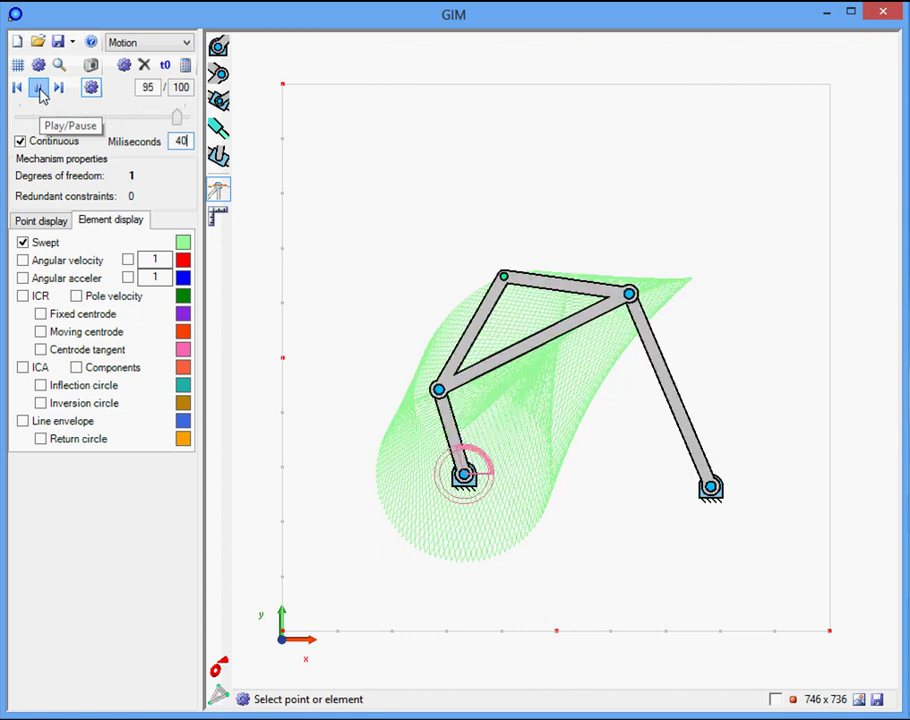
{"action": "left_click", "coordinate": [38, 88]}
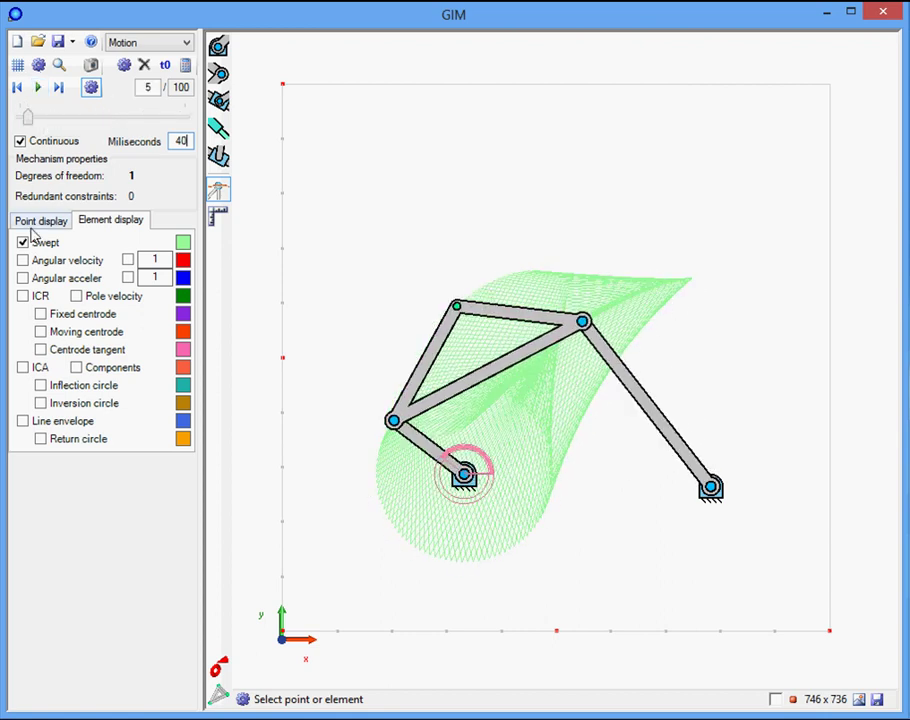
{"action": "left_click", "coordinate": [24, 243]}
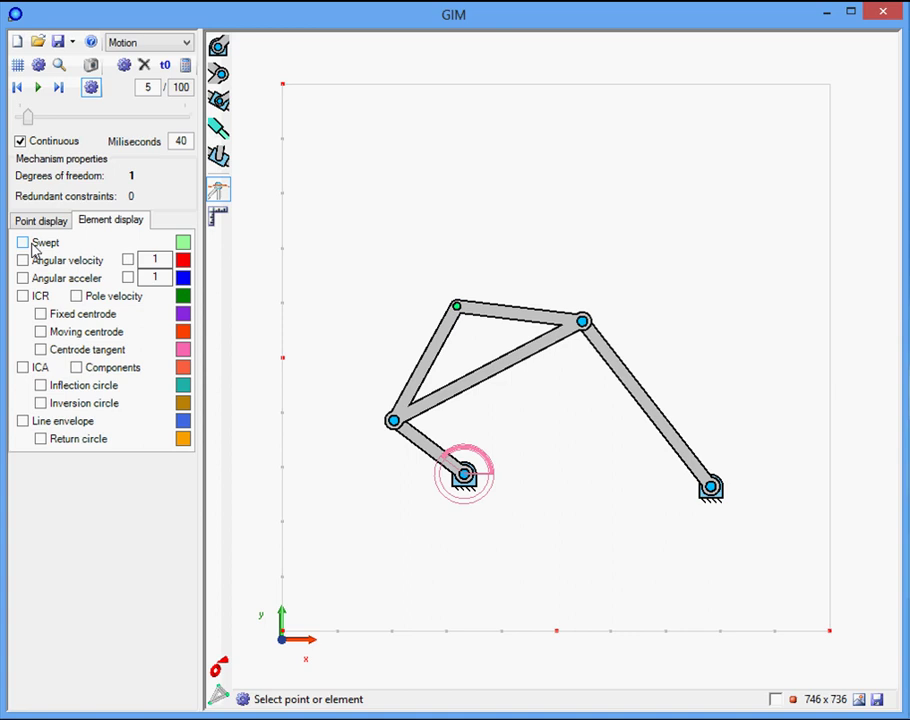
Preview the fixed and moving centrodes over a play-pause run, then hide both again
{"action": "left_click", "coordinate": [41, 314]}
{"action": "left_click", "coordinate": [41, 332]}
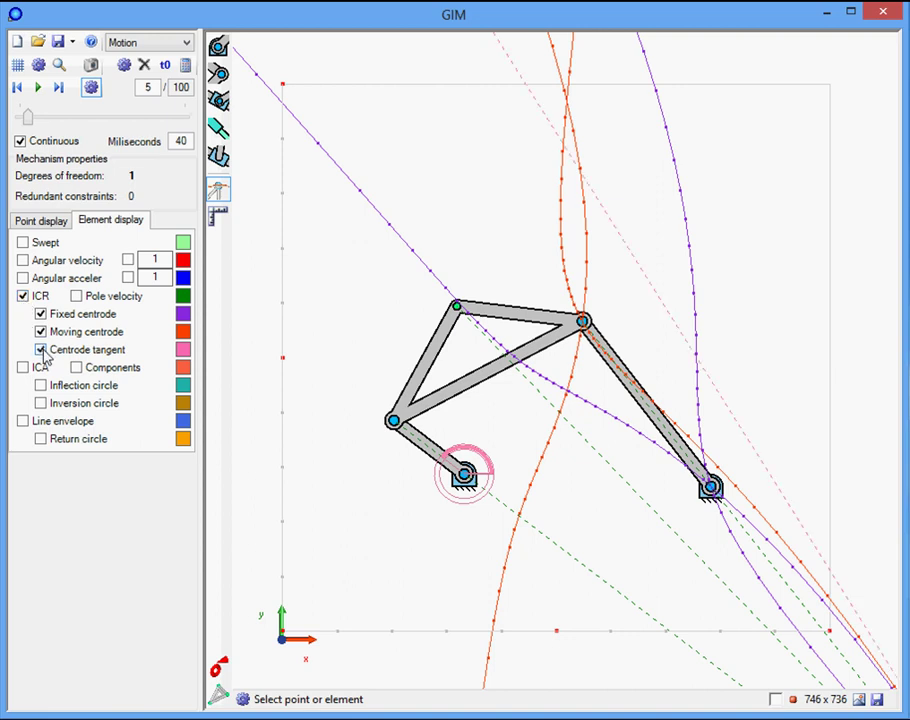
{"action": "left_click", "coordinate": [37, 88]}
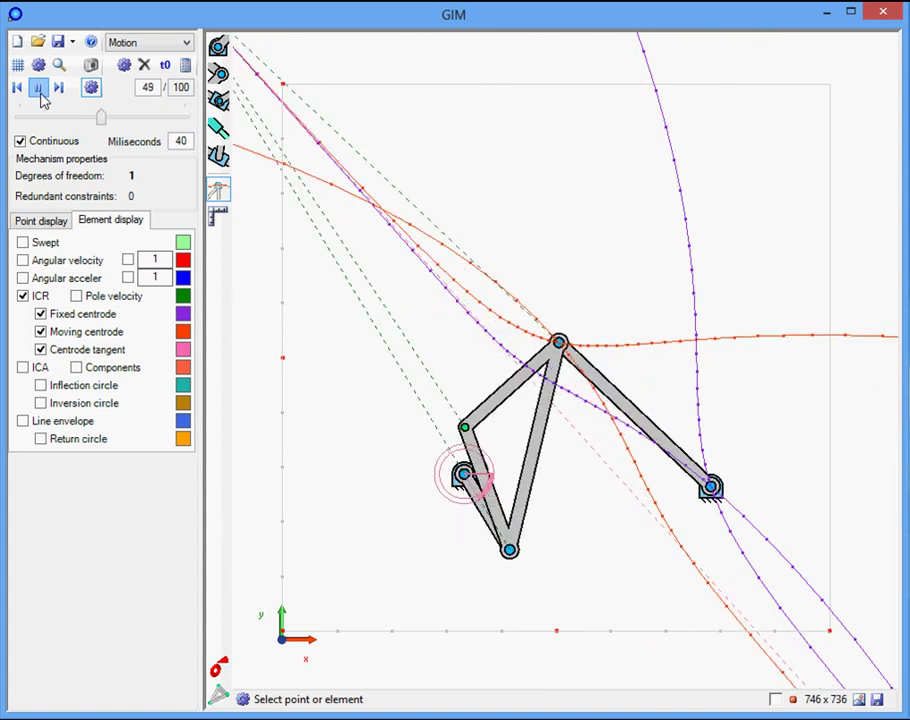
{"action": "left_click", "coordinate": [38, 89]}
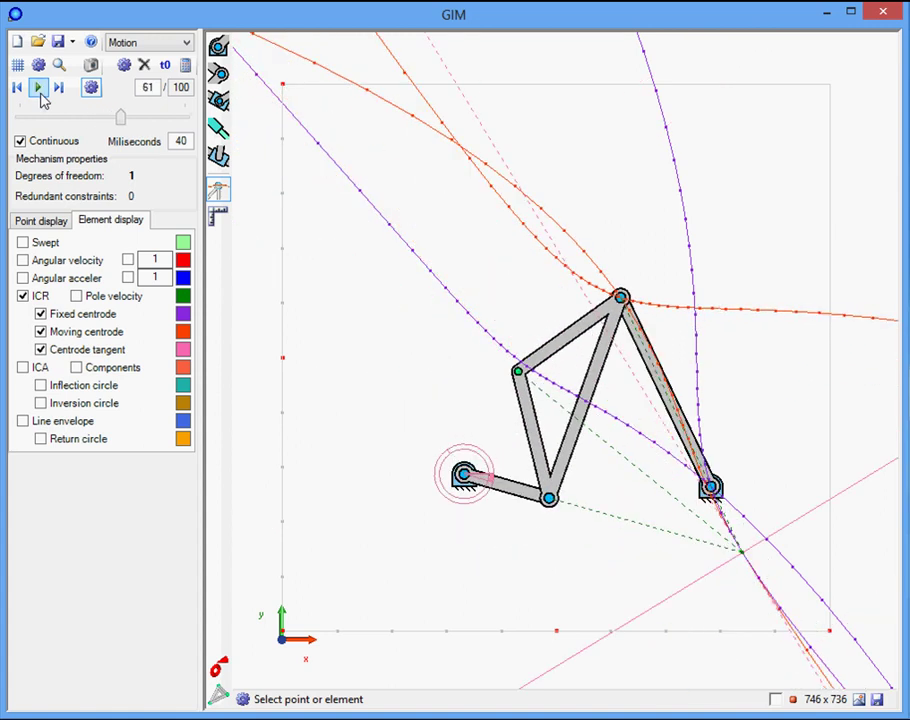
{"action": "left_click", "coordinate": [50, 316]}
{"action": "left_click", "coordinate": [55, 340]}
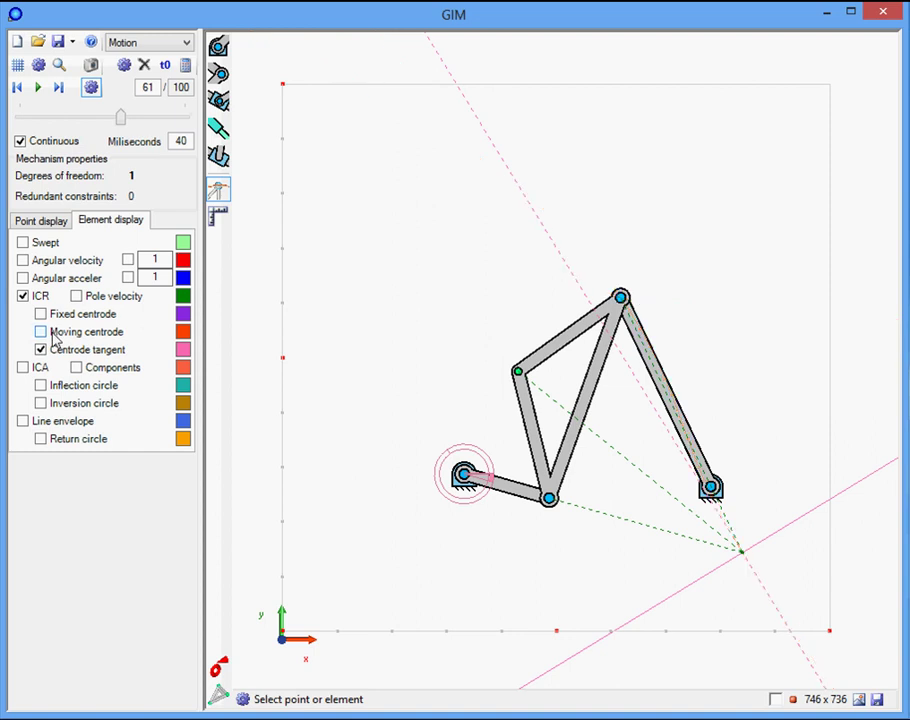
Turn on the inflection, inversion and return circles and animate the linkage with them
{"action": "left_click", "coordinate": [40, 386]}
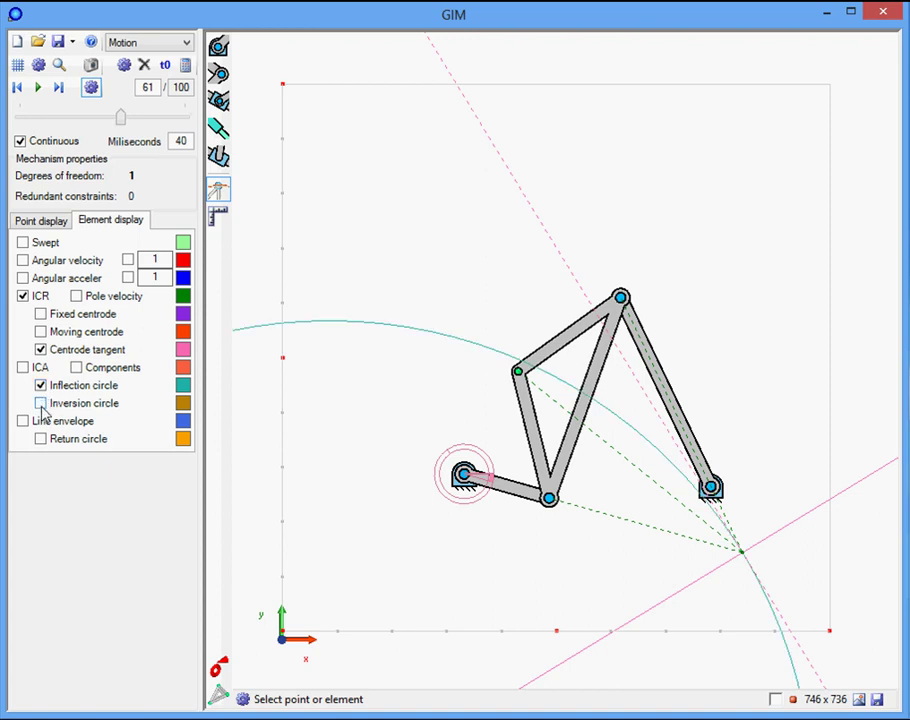
{"action": "left_click", "coordinate": [40, 404]}
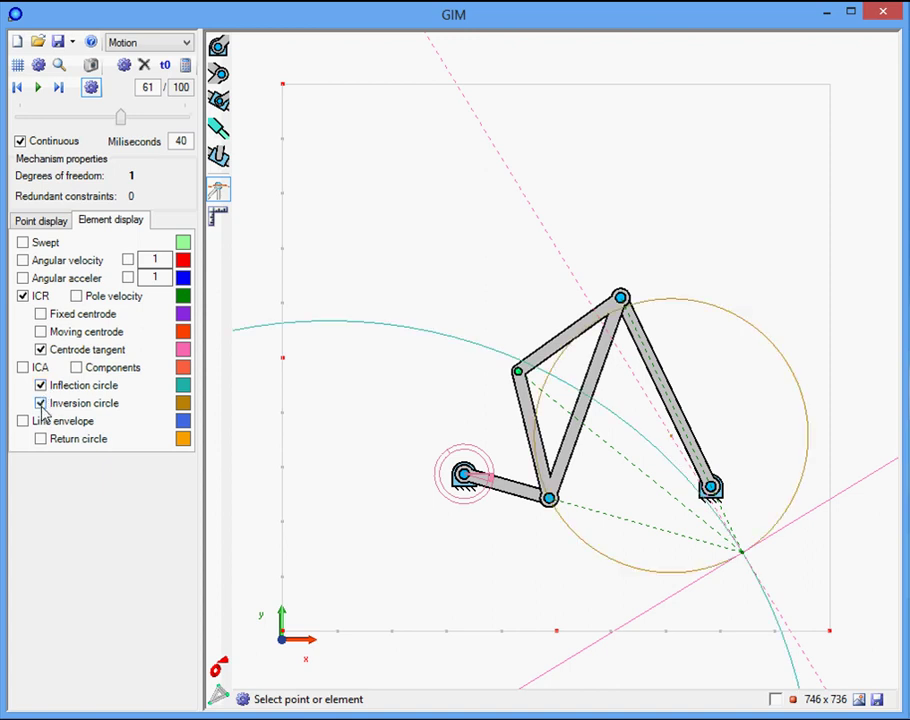
{"action": "left_click", "coordinate": [41, 440]}
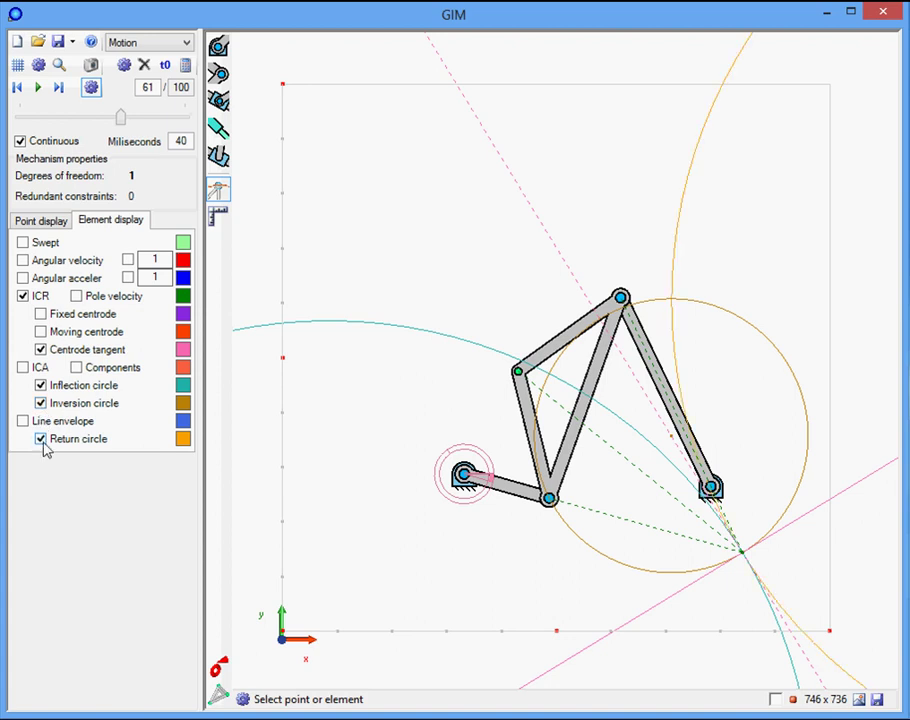
{"action": "left_click", "coordinate": [38, 90]}
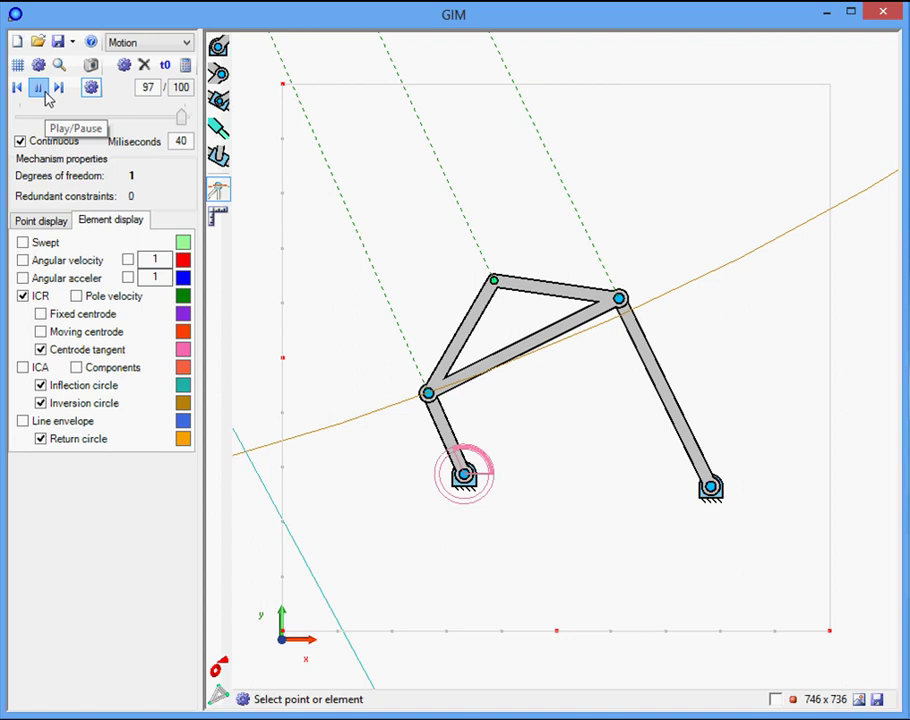